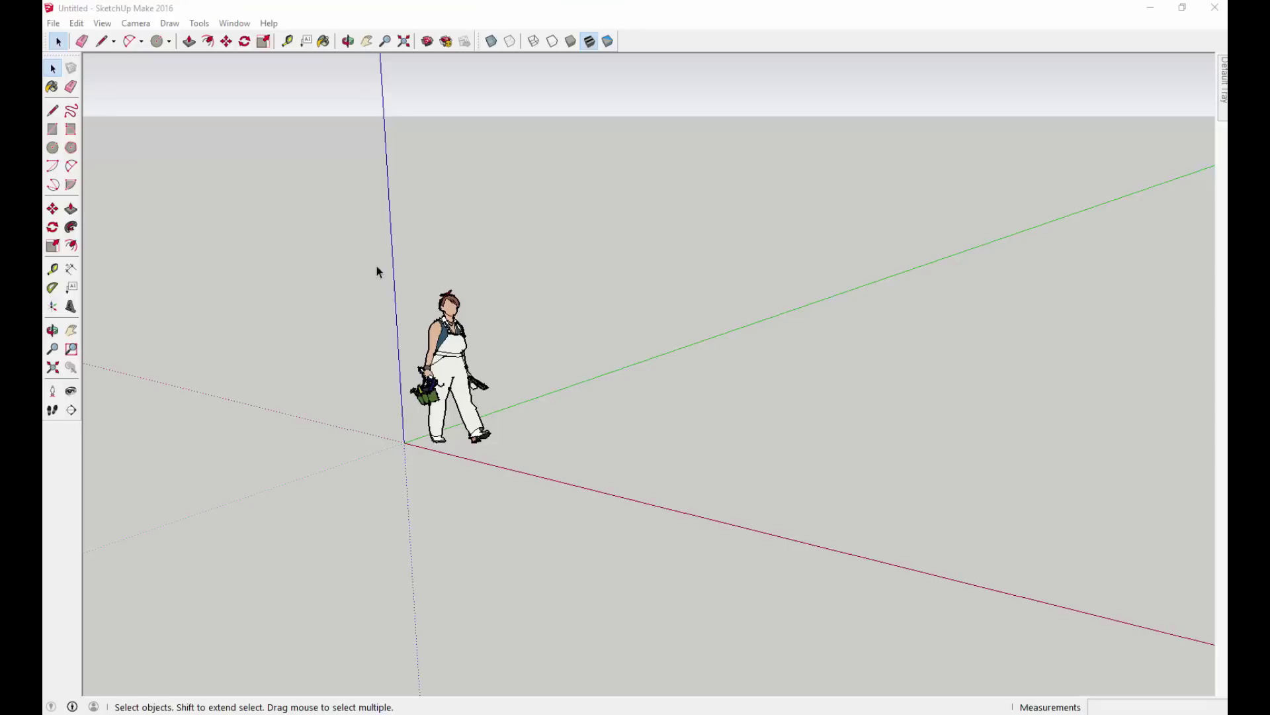
Delete the person figure and draw a 3' edge then a 1' edge from the origin.
{"action": "left_click_drag", "start_coordinate": [340, 256], "coordinate": [556, 549]}
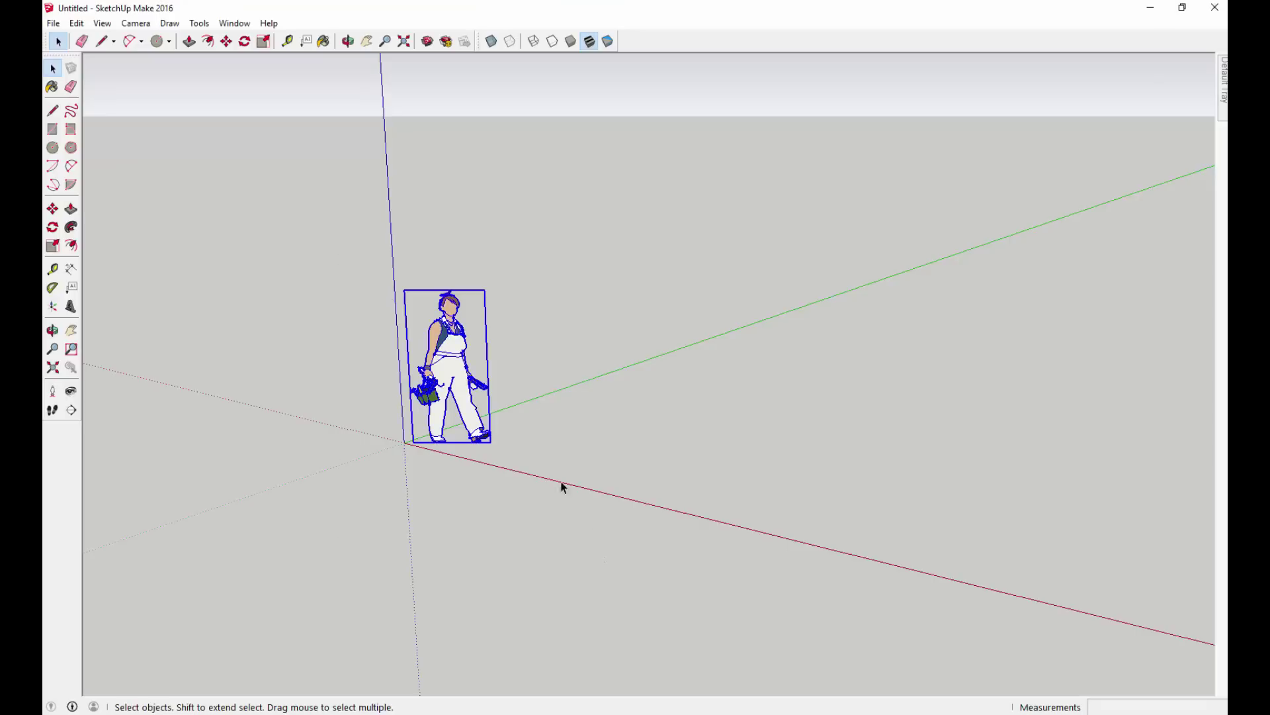
{"action": "key", "text": "Delete"}
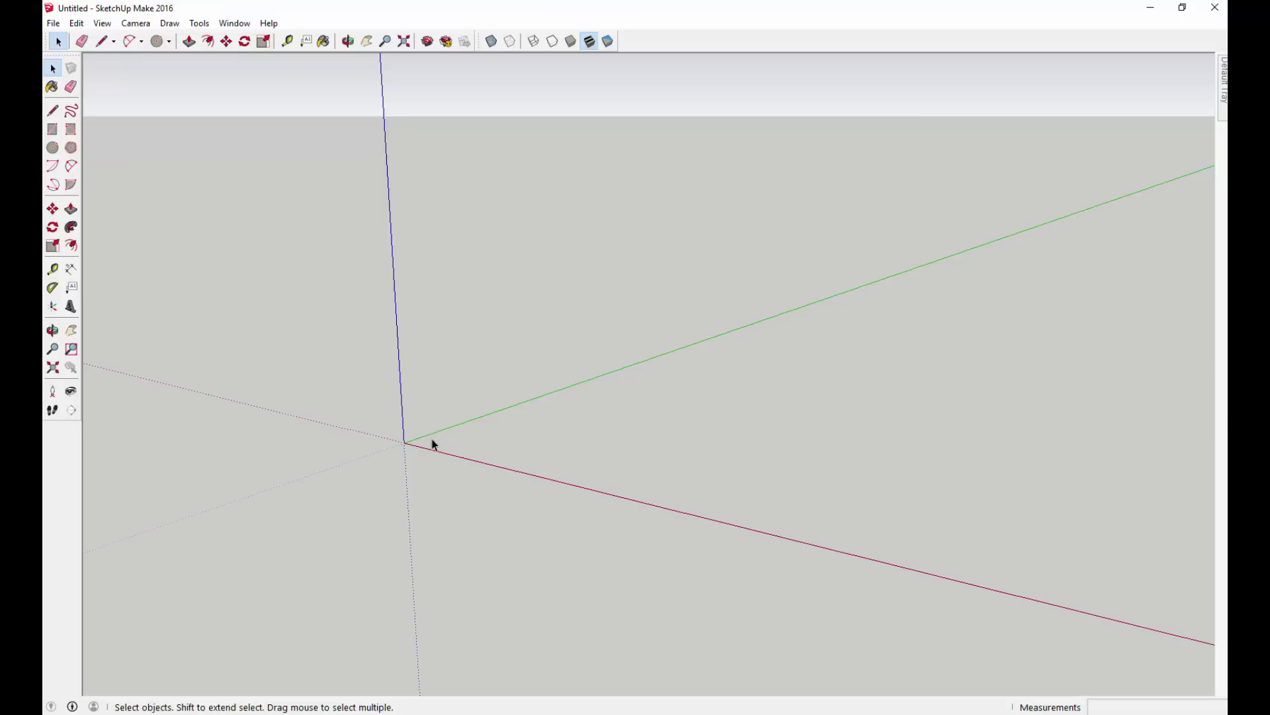
{"action": "key", "text": "l"}
{"action": "left_click", "coordinate": [404, 442]}
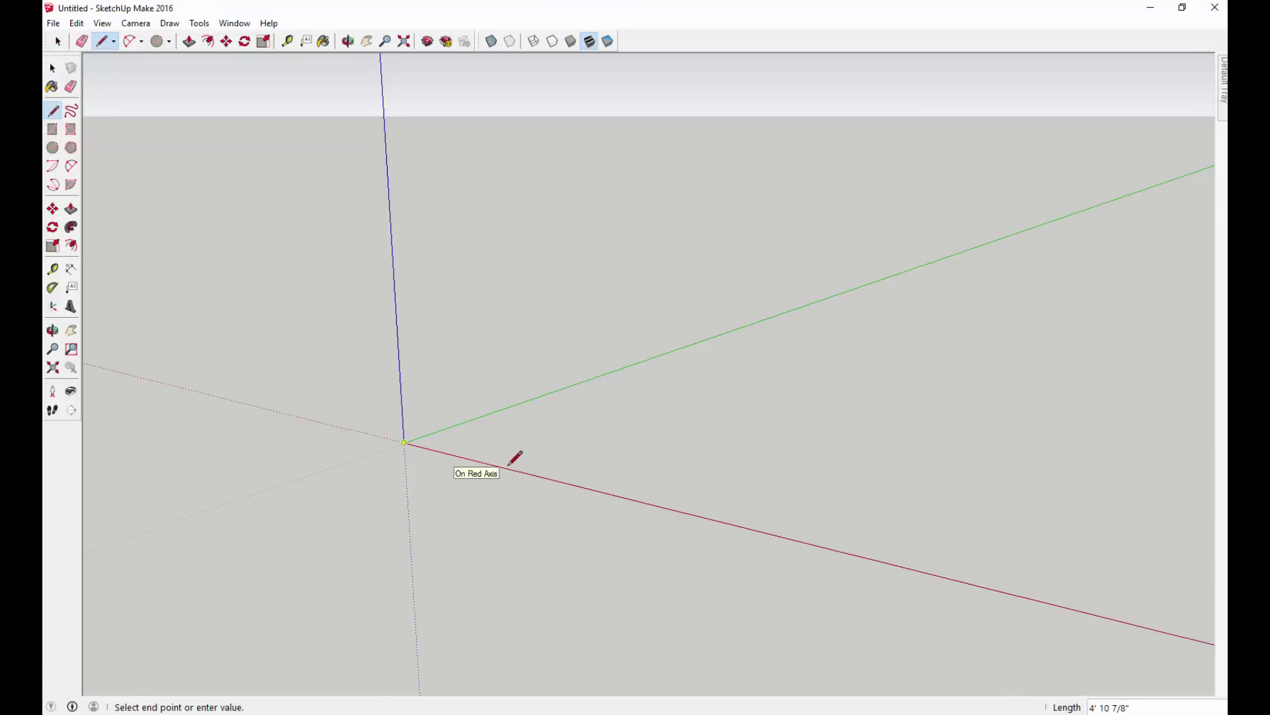
{"action": "type", "text": "3"}
{"action": "key", "text": "Return"}
{"action": "type", "text": "1"}
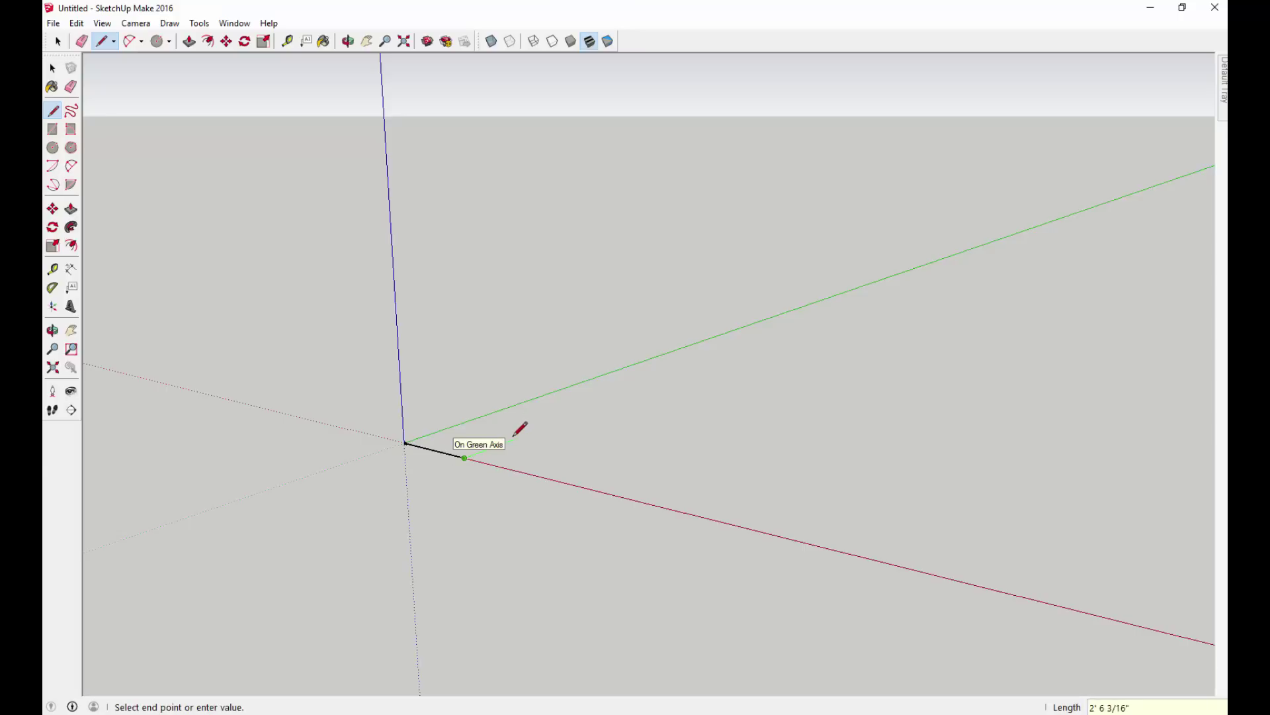
{"action": "key", "text": "Return"}
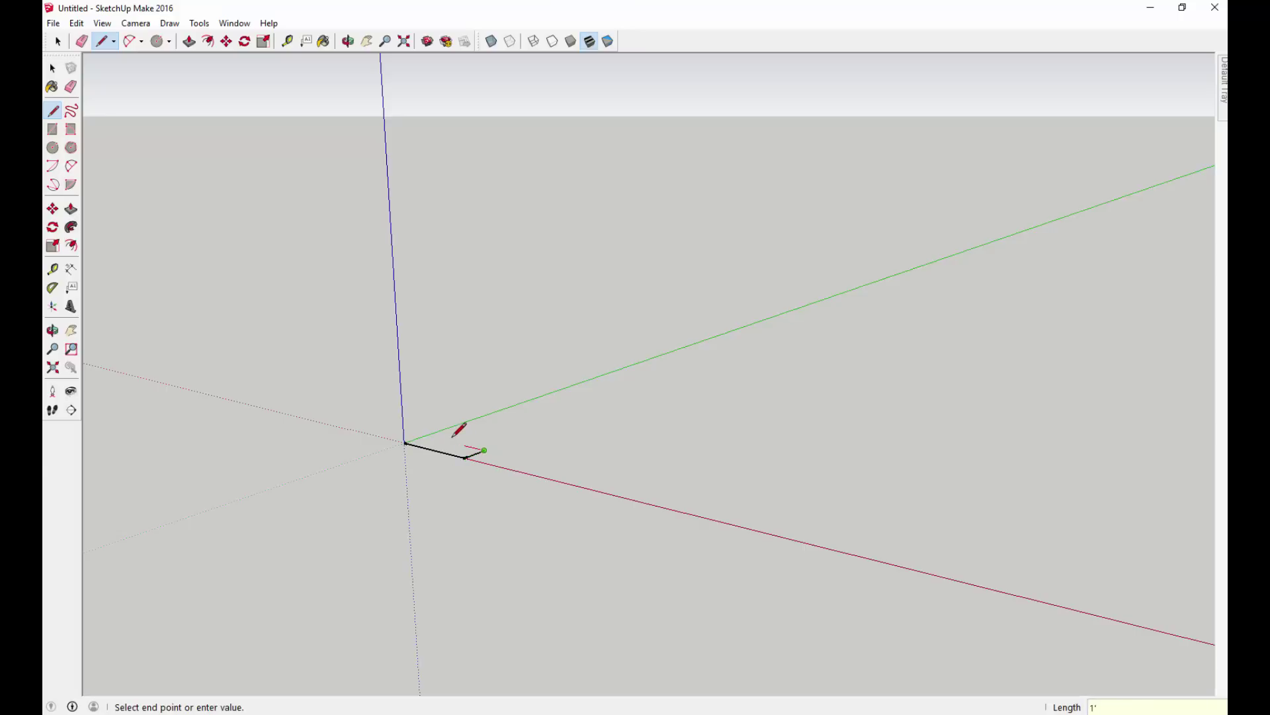
Close the outline back at the origin to form the 3' by 1' face.
{"action": "left_click", "coordinate": [424, 436]}
{"action": "left_click", "coordinate": [405, 442]}
{"action": "key", "text": "space"}
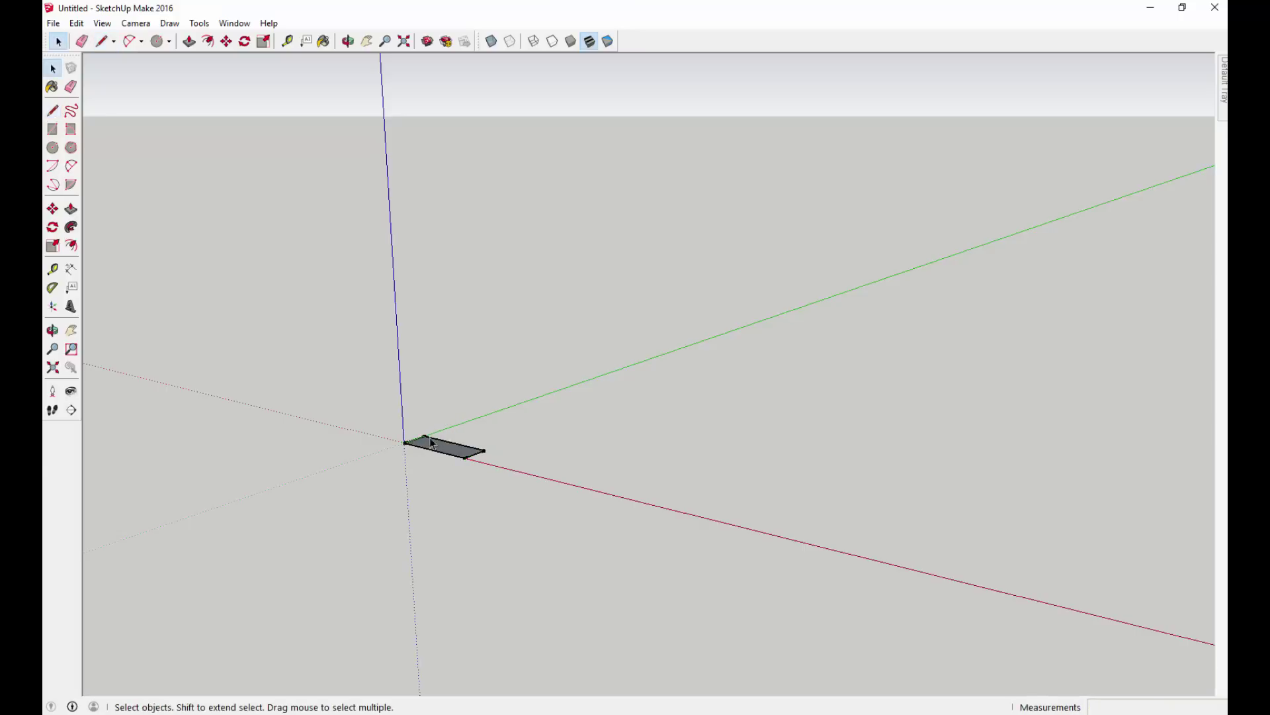
{"action": "scroll", "coordinate": [454, 456], "scroll_direction": "up", "scroll_amount": 1}
{"action": "scroll", "coordinate": [453, 455], "scroll_direction": "up", "scroll_amount": 2}
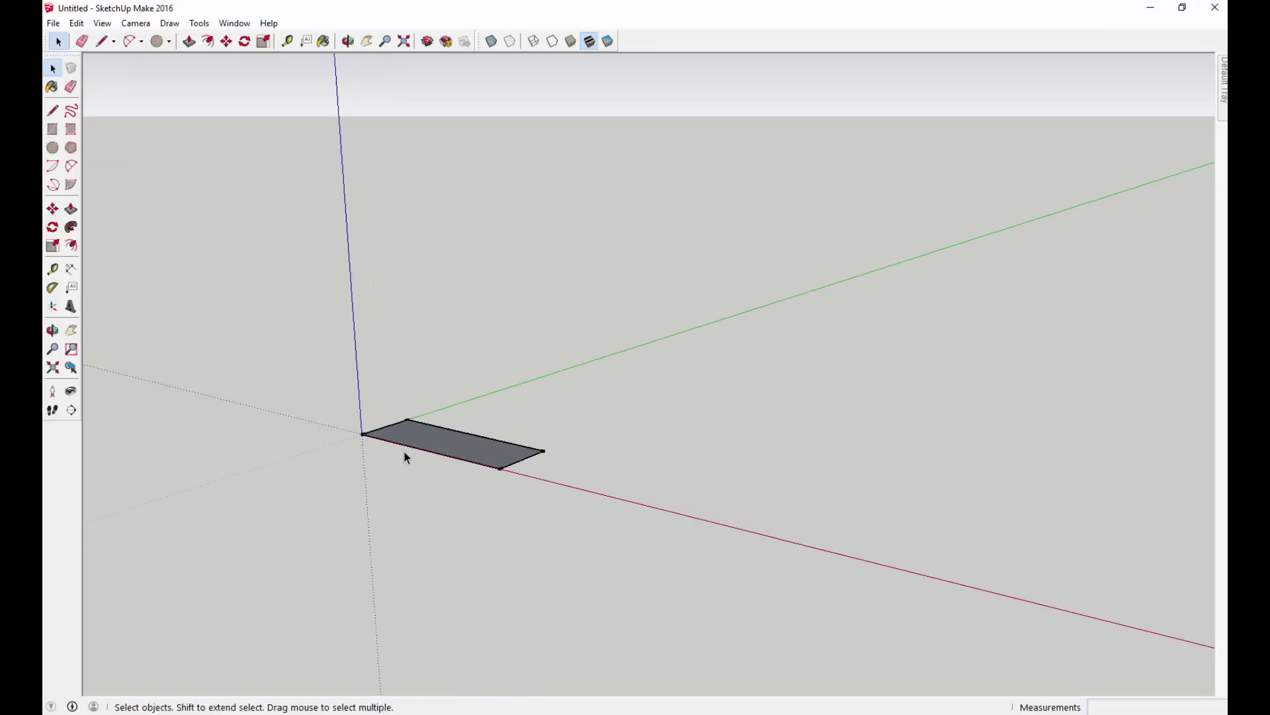
{"action": "mouse_move", "coordinate": [478, 450]}
{"action": "middle_mouse_down"}
{"action": "mouse_move", "coordinate": [567, 462]}
{"action": "mouse_move", "coordinate": [529, 438]}
{"action": "mouse_move", "coordinate": [564, 428]}
{"action": "mouse_move", "coordinate": [542, 428]}
{"action": "mouse_move", "coordinate": [559, 440]}
{"action": "middle_mouse_up"}
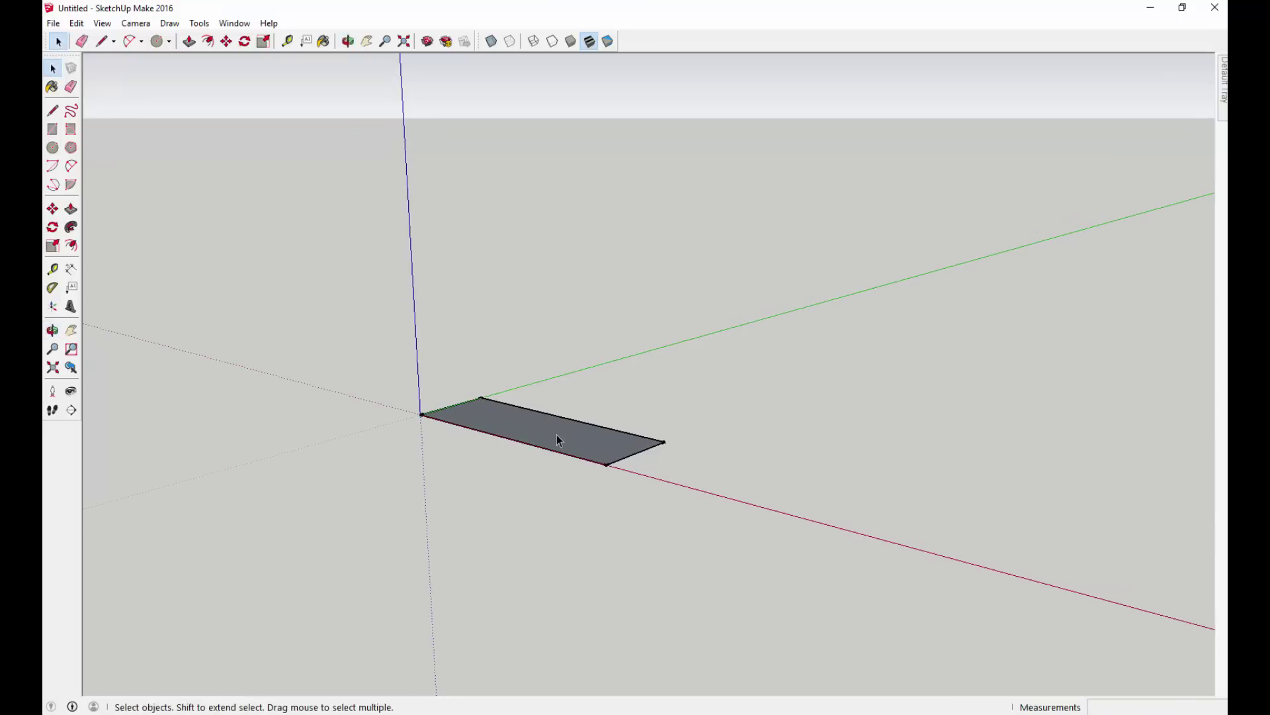
Push/Pull the rectangle face up 6 inches into a solid block.
{"action": "key", "text": "p"}
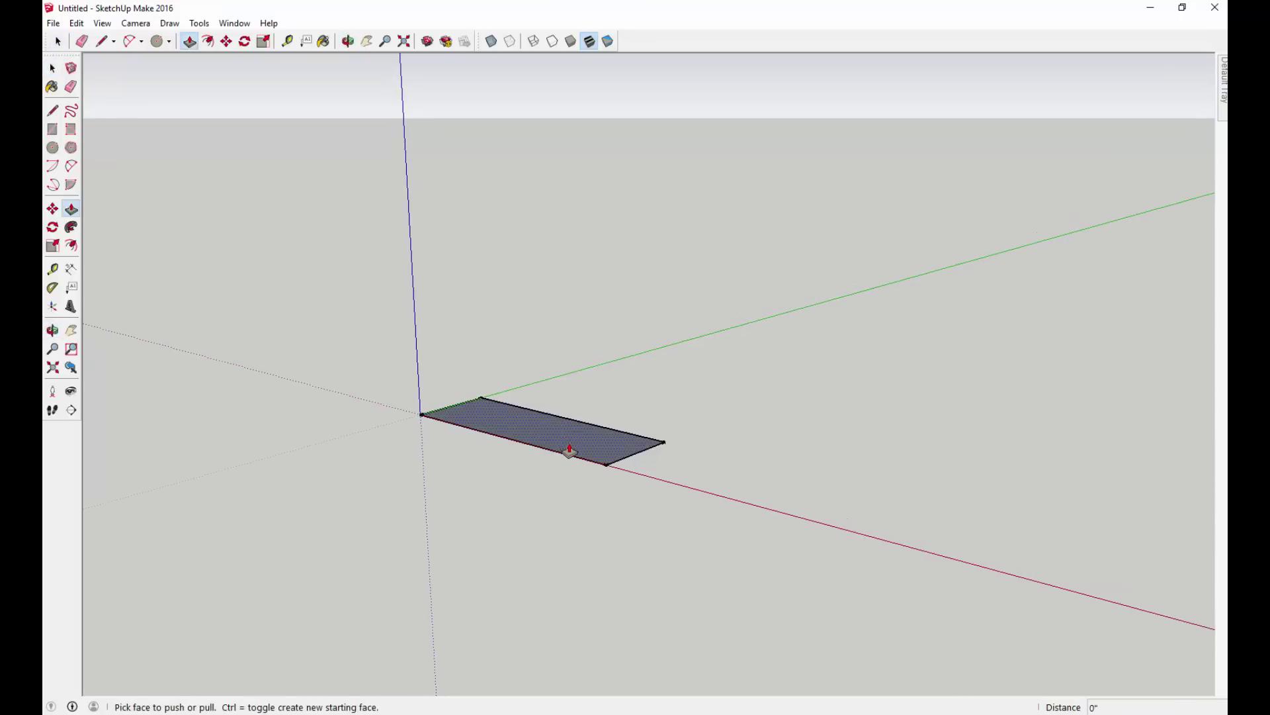
{"action": "left_click_drag", "start_coordinate": [562, 444], "coordinate": [564, 401]}
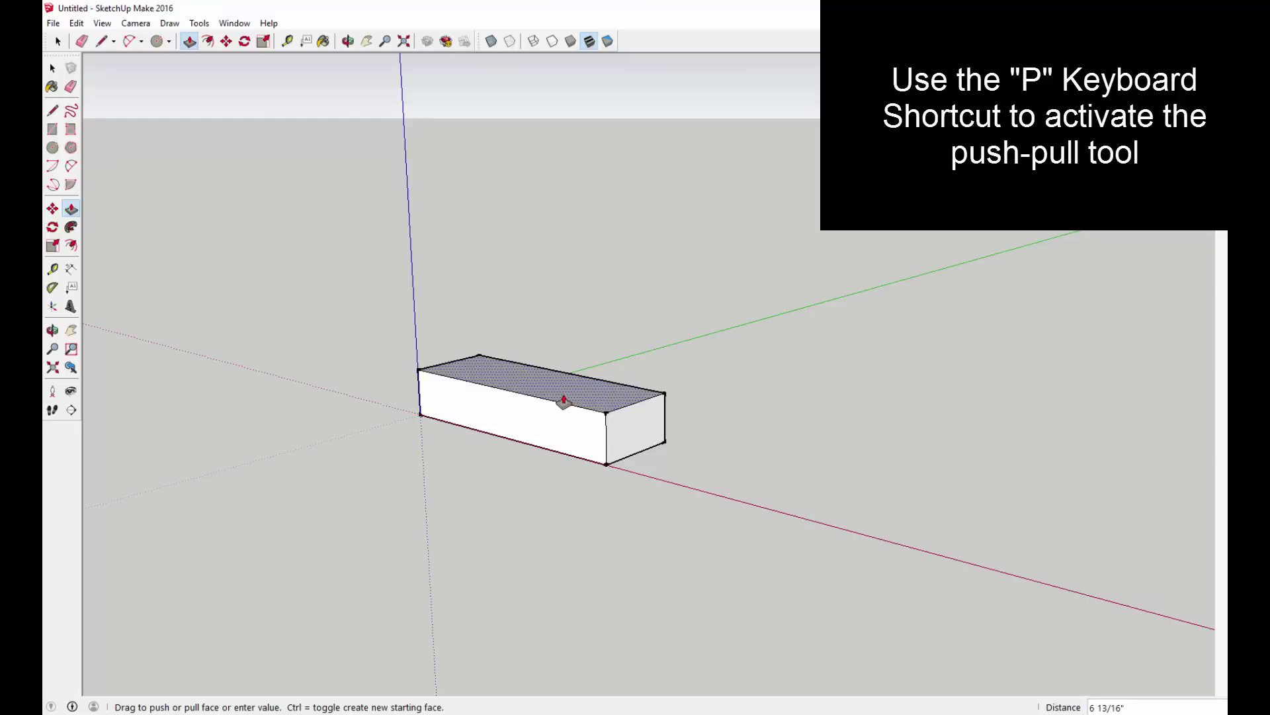
{"action": "left_click_drag", "start_coordinate": [567, 399], "coordinate": [574, 403]}
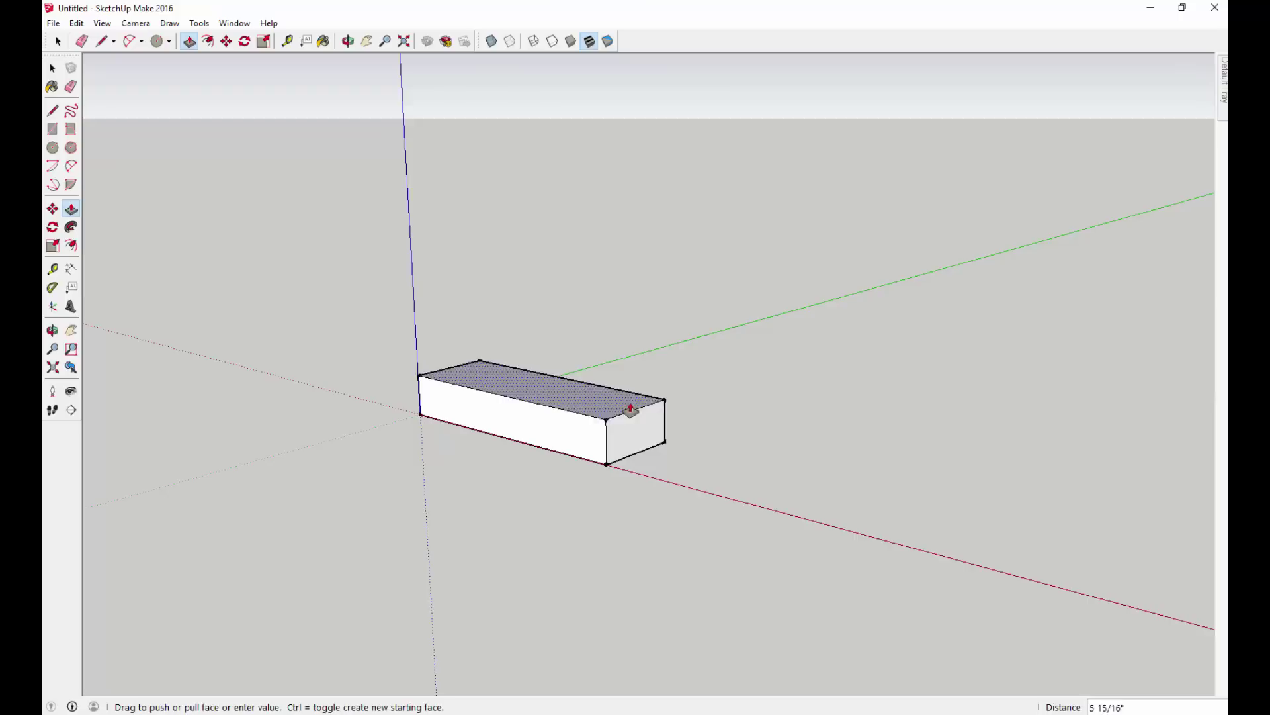
{"action": "type", "text": "6"}
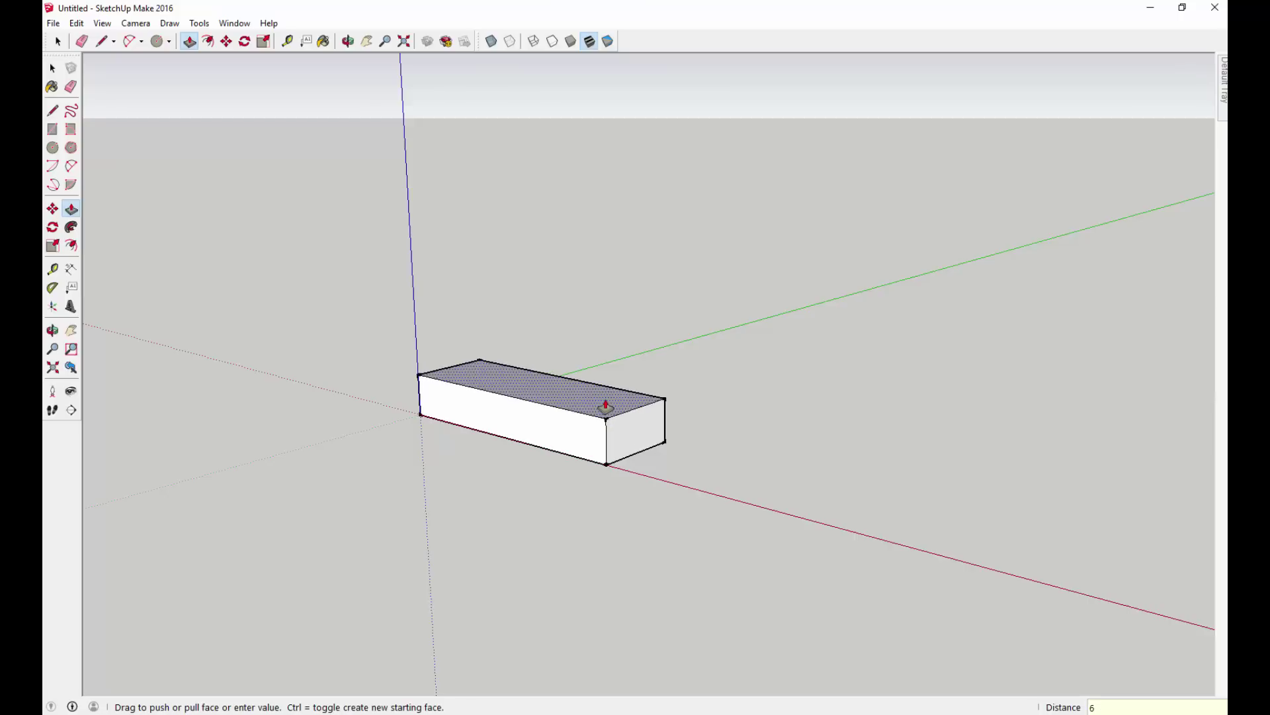
{"action": "key", "text": "Return"}
{"action": "key", "text": "space"}
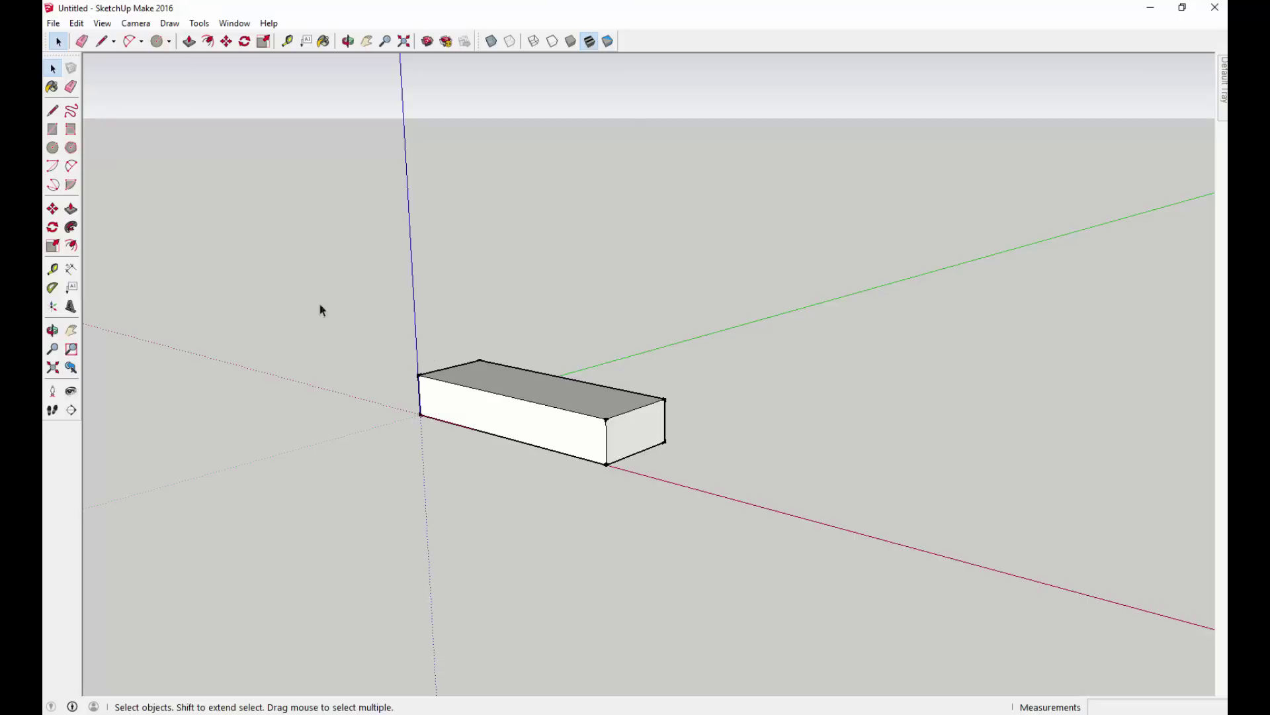
Select the whole box and make it a component named 'Stair Tread'.
{"action": "left_click_drag", "start_coordinate": [363, 321], "coordinate": [770, 533]}
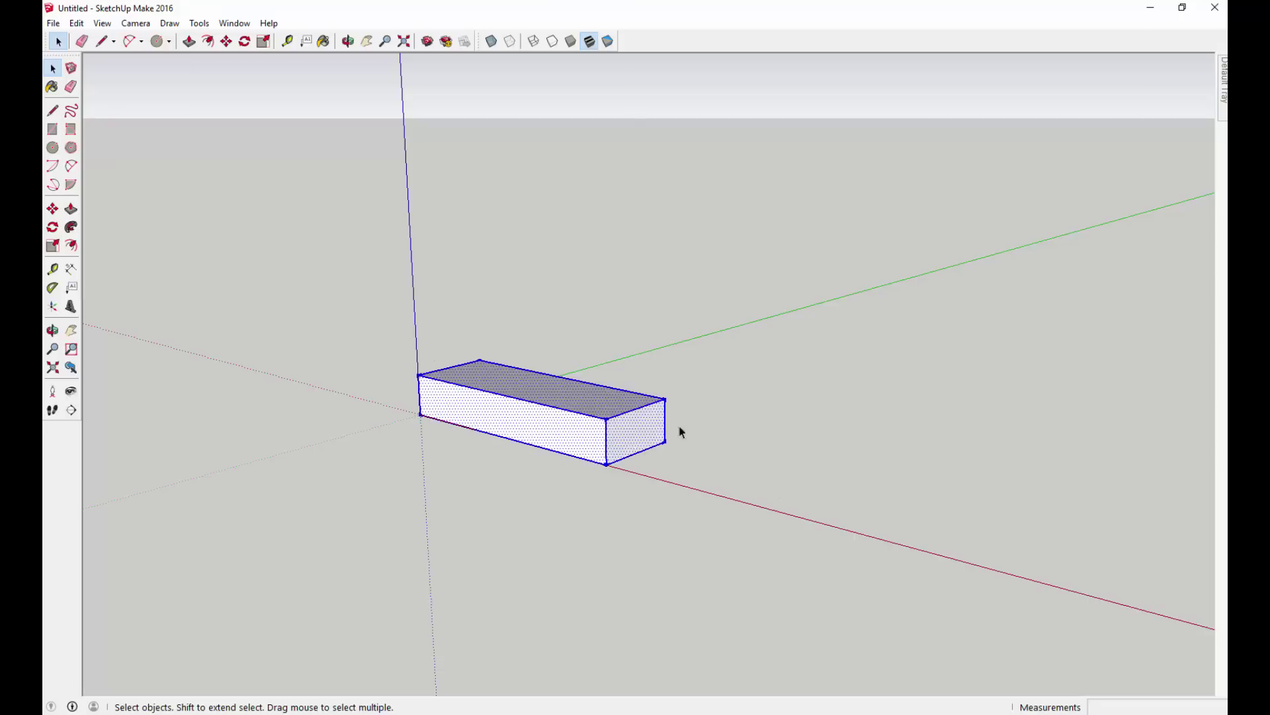
{"action": "right_click", "coordinate": [576, 435]}
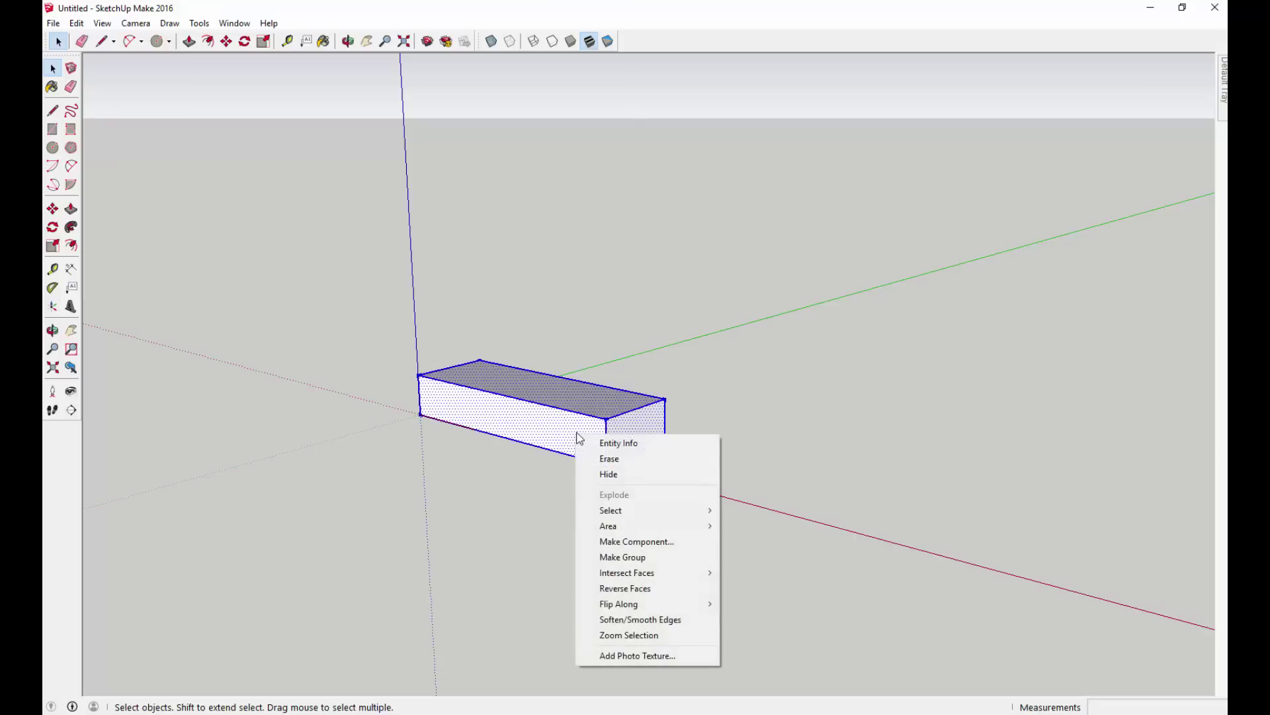
{"action": "left_click", "coordinate": [646, 544]}
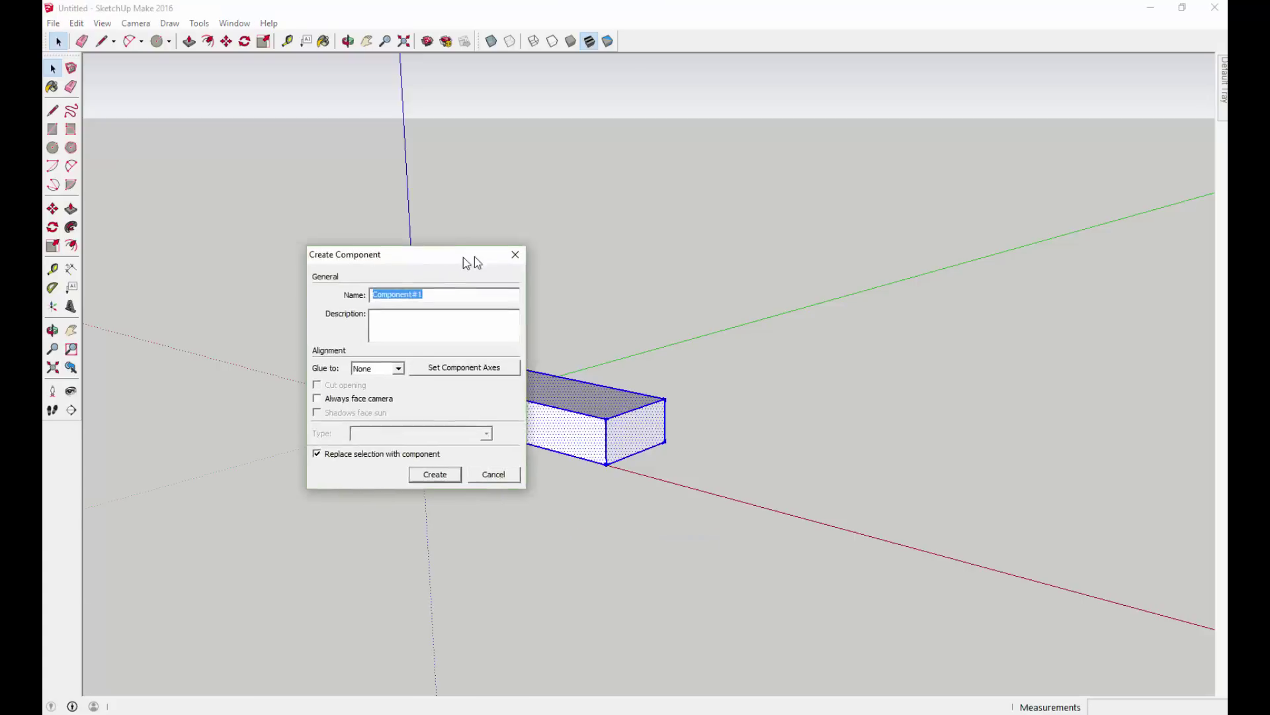
{"action": "left_click_drag", "start_coordinate": [474, 260], "coordinate": [867, 268]}
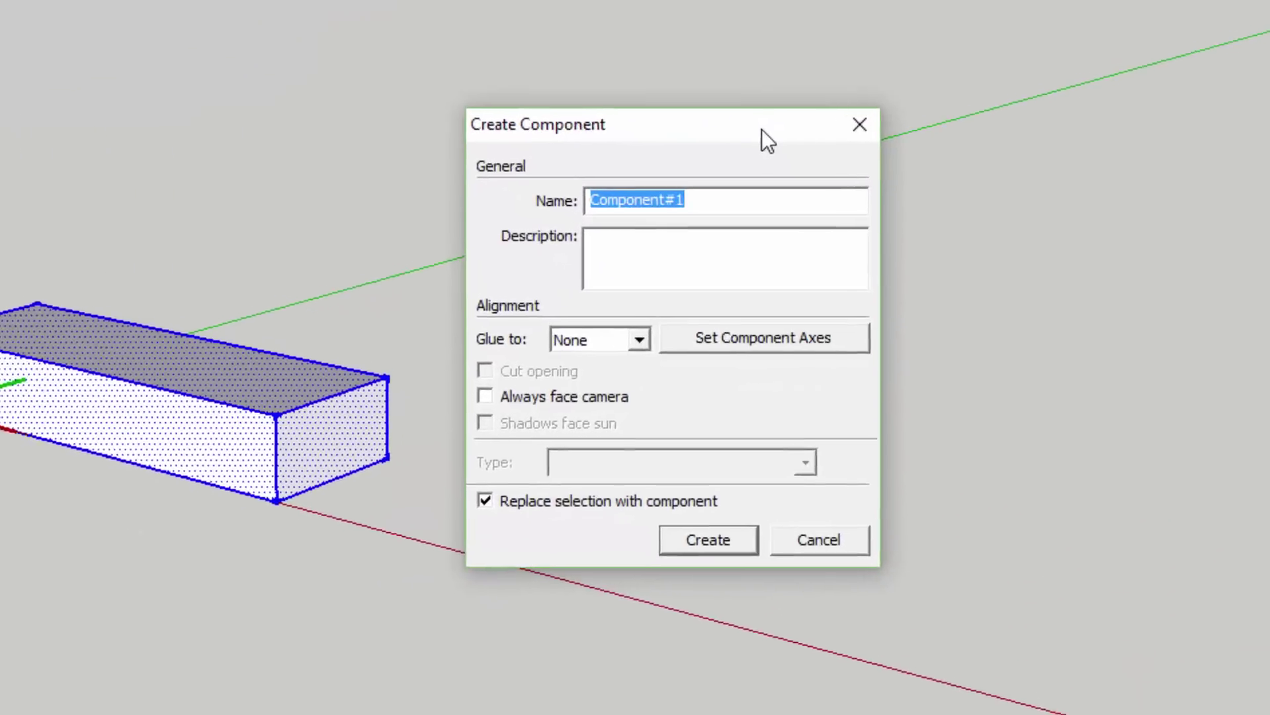
{"action": "type", "text": "Stair Tread"}
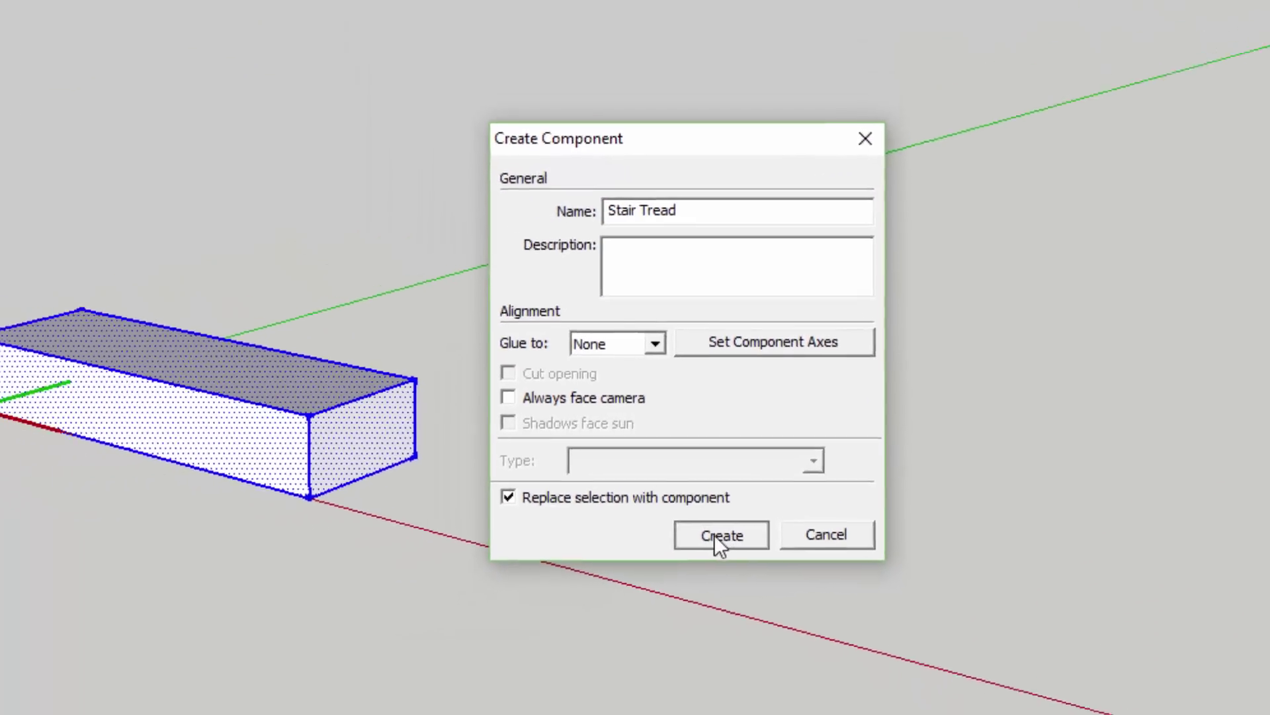
{"action": "left_click", "coordinate": [715, 538]}
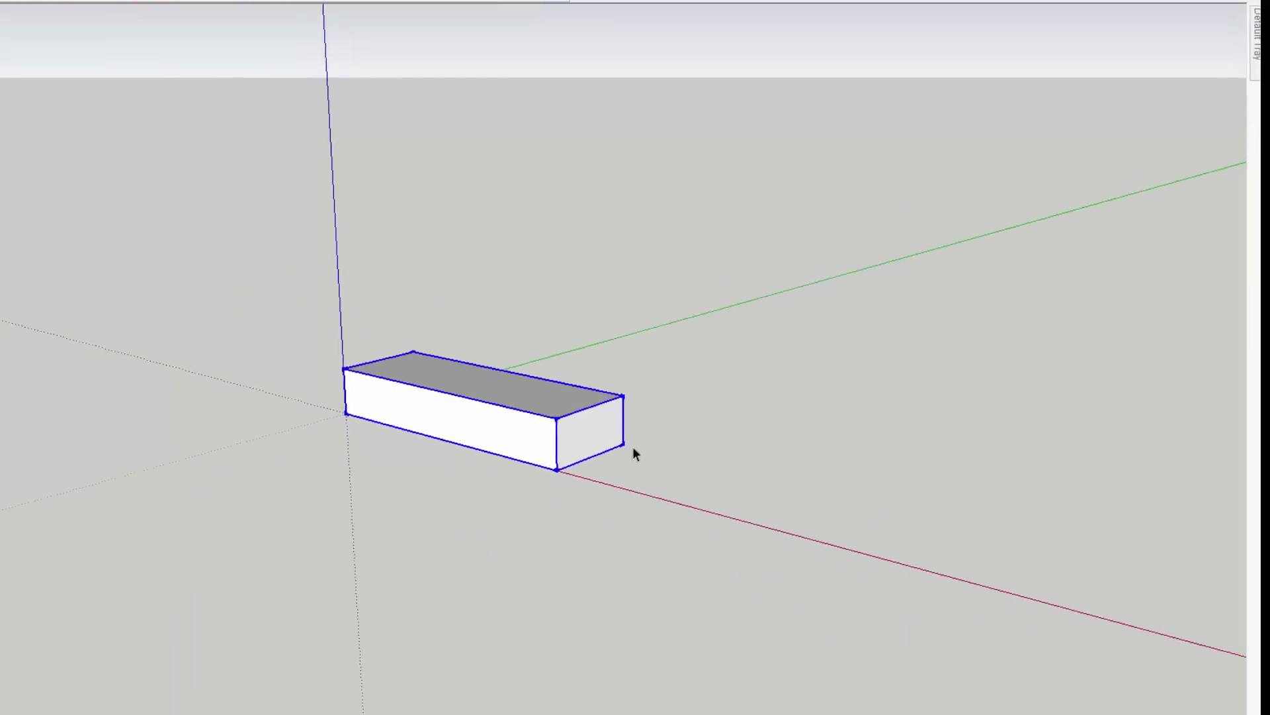
{"action": "left_click", "coordinate": [815, 448]}
{"action": "left_click", "coordinate": [585, 444]}
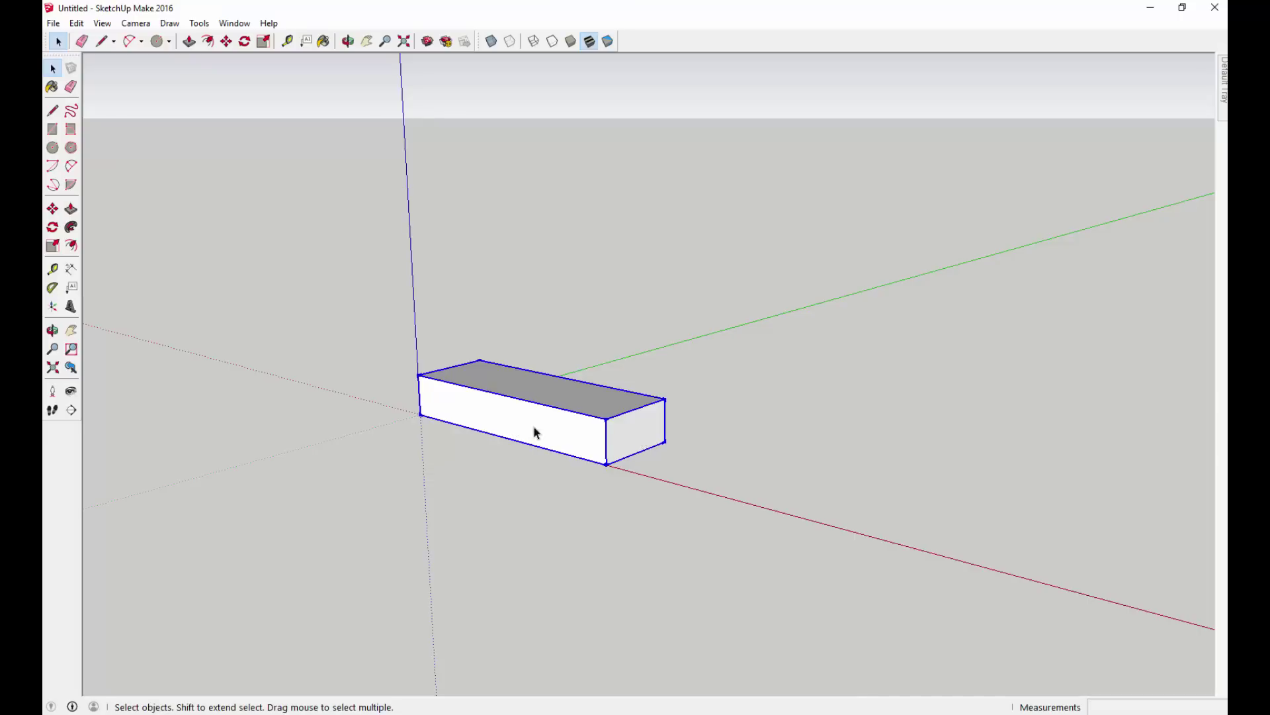
{"action": "double_click", "coordinate": [565, 438]}
{"action": "left_click", "coordinate": [565, 439]}
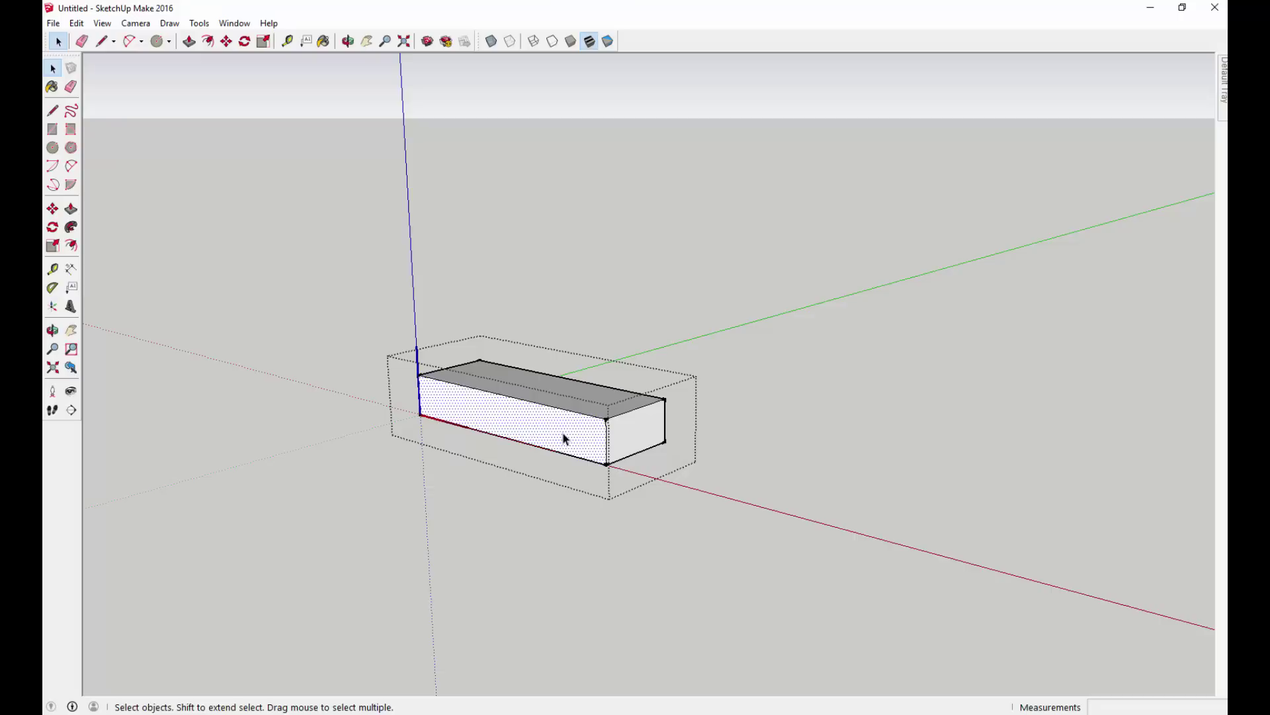
{"action": "left_click", "coordinate": [567, 399]}
{"action": "left_click", "coordinate": [631, 442]}
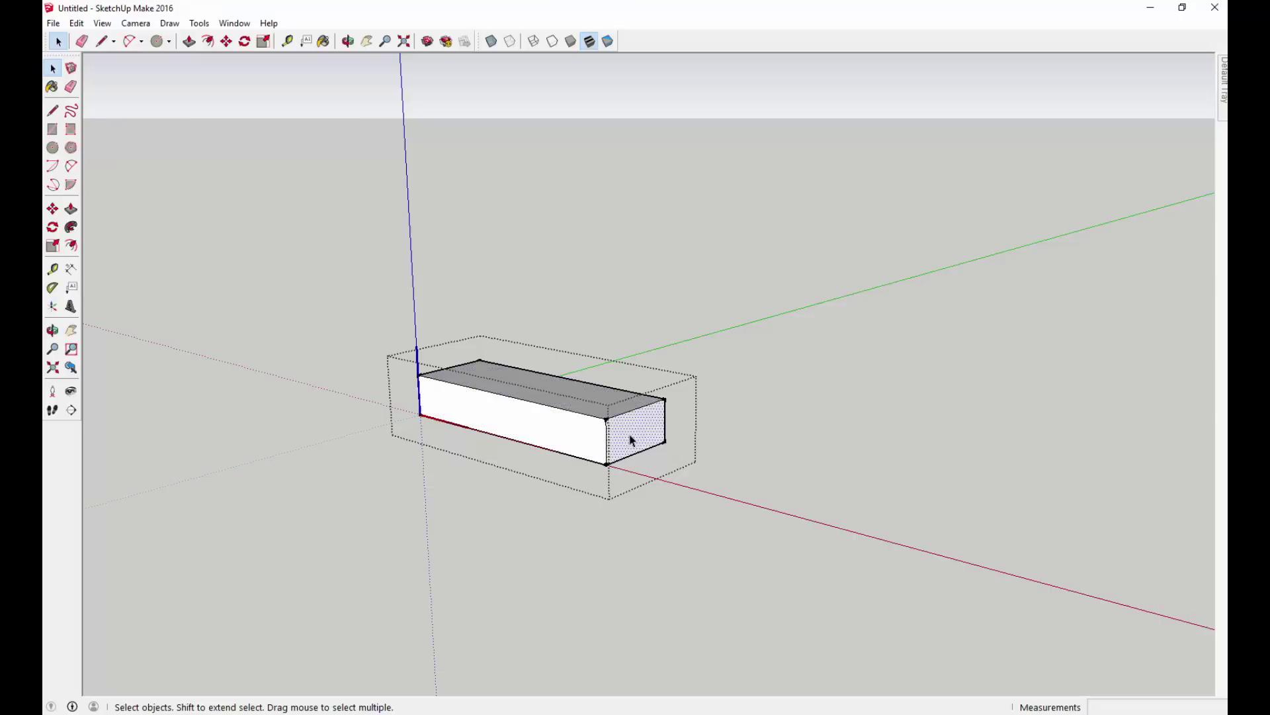
{"action": "left_click", "coordinate": [777, 442]}
{"action": "left_click", "coordinate": [554, 439]}
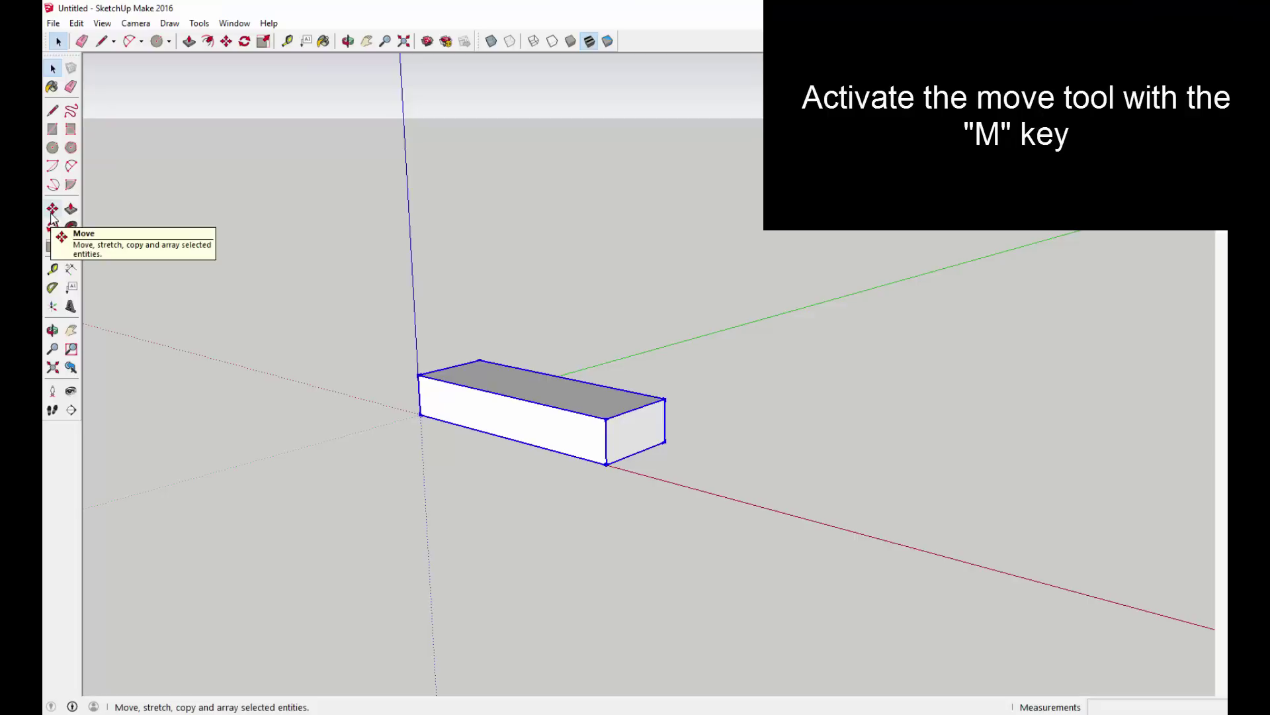
Copy the Stair Tread from its bottom corner onto the first tread's top back corner.
{"action": "key", "text": "m"}
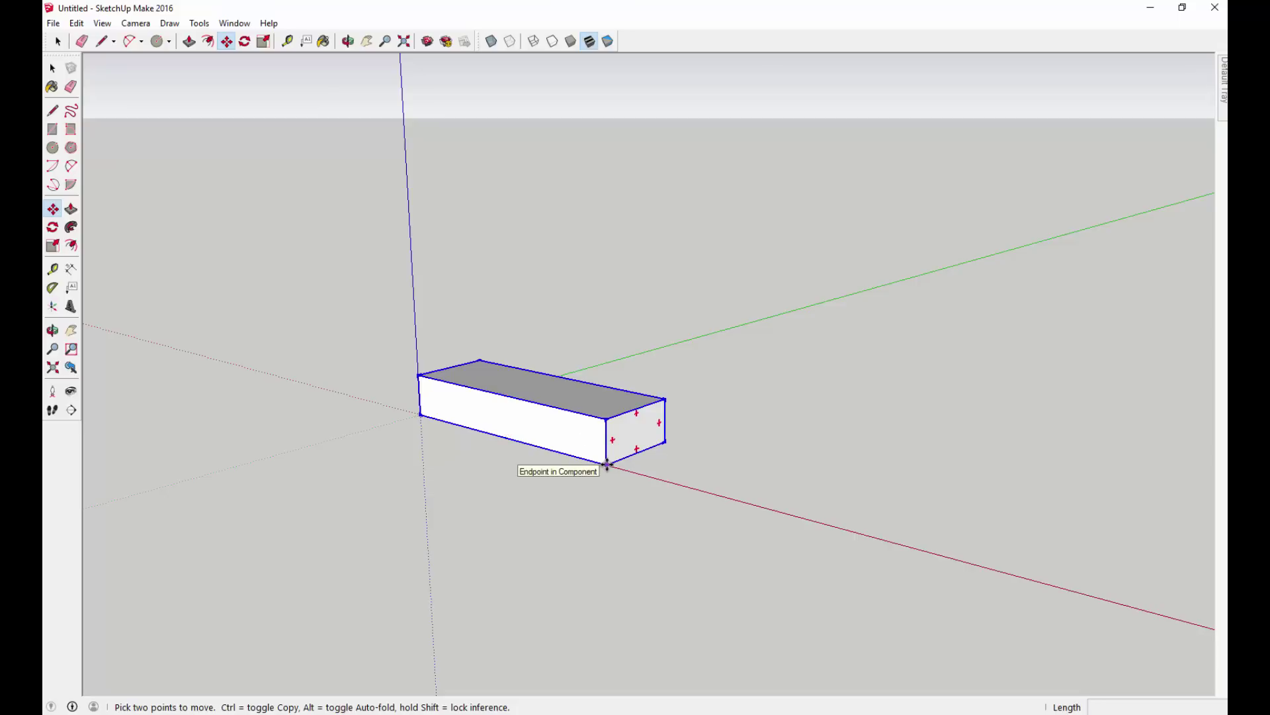
{"action": "left_click", "coordinate": [607, 465]}
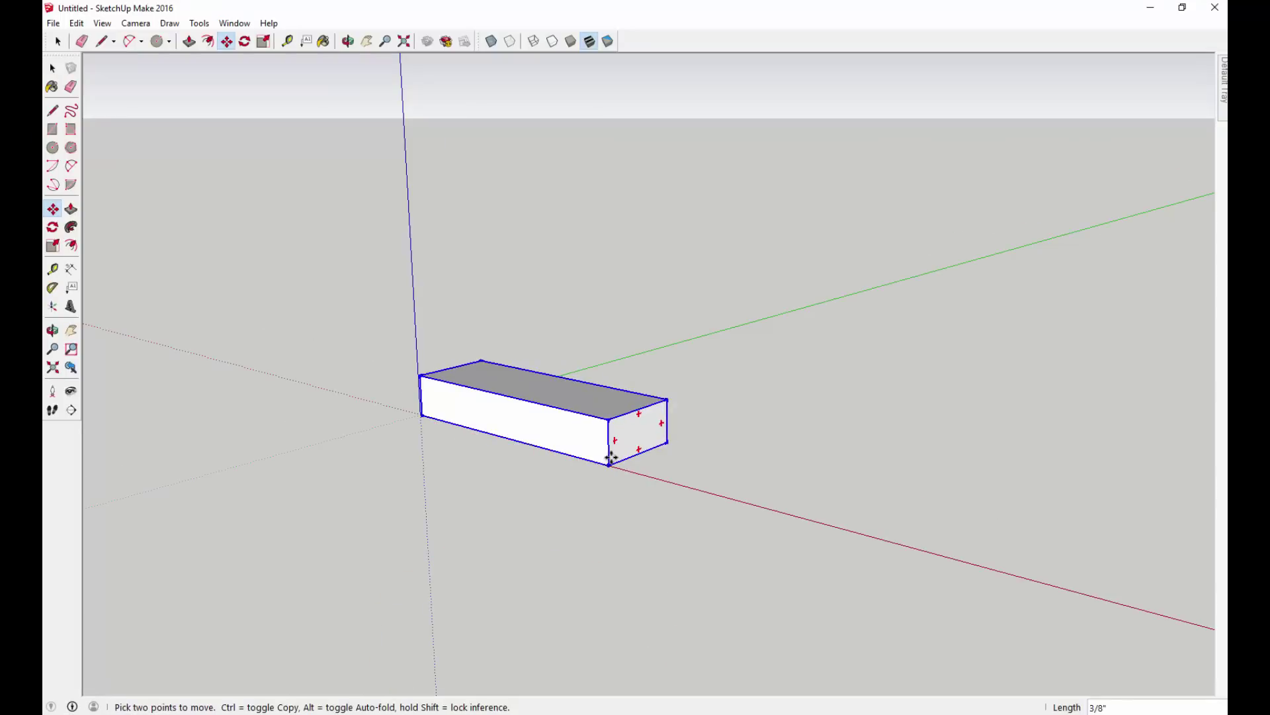
{"action": "left_click", "coordinate": [609, 463]}
{"action": "key", "text": "ctrl"}
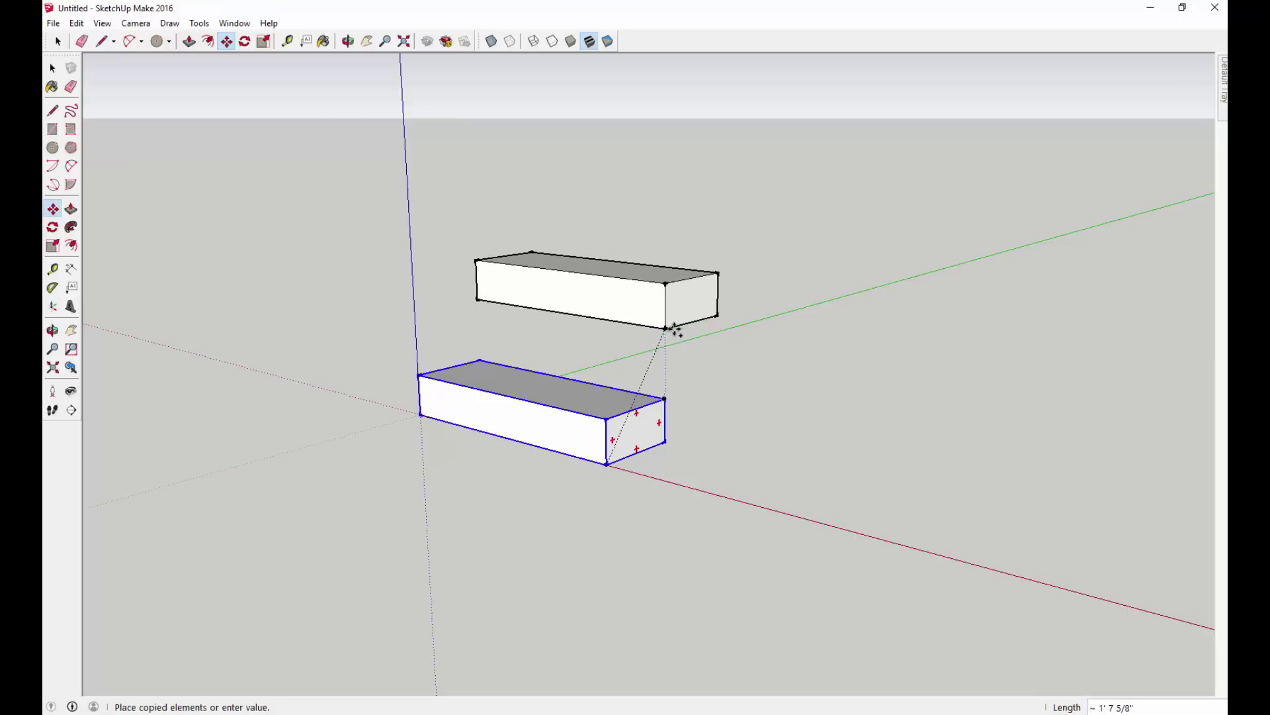
{"action": "key", "text": "ctrl"}
{"action": "key", "text": "ctrl"}
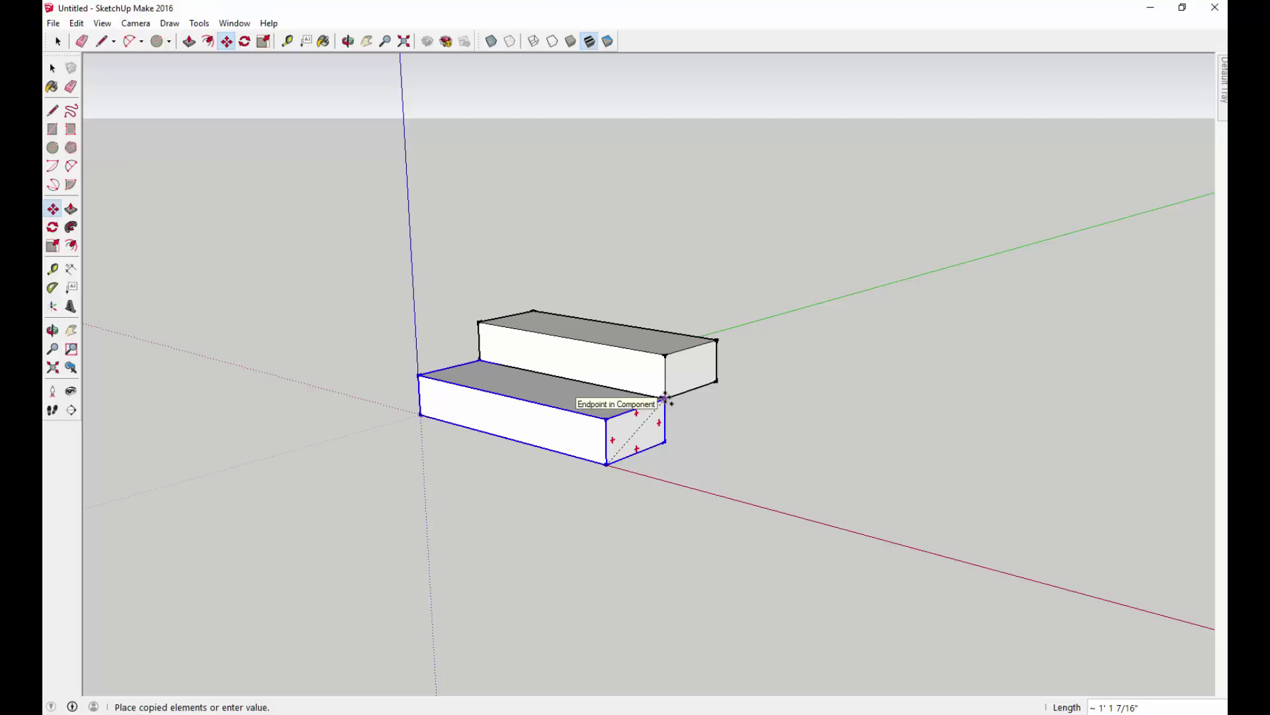
{"action": "left_click", "coordinate": [664, 398]}
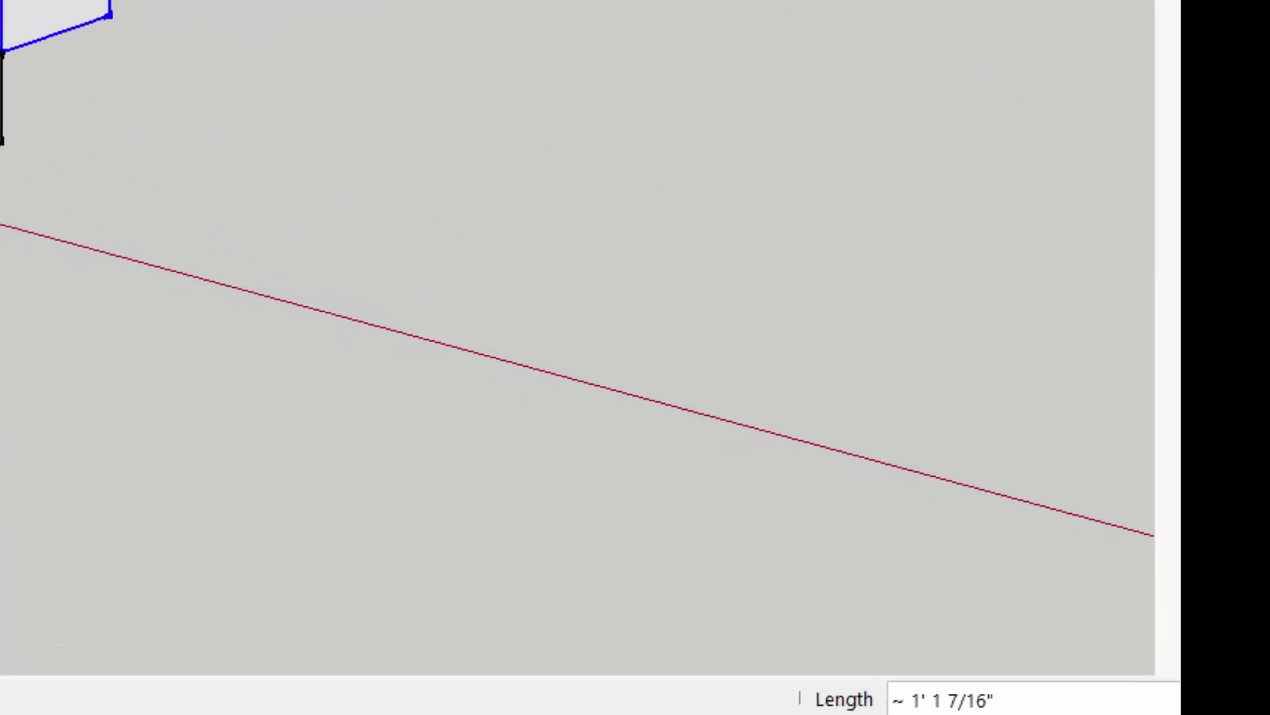
Array the tread copy twelve times with x12 to form the full flight.
{"action": "type", "text": "x"}
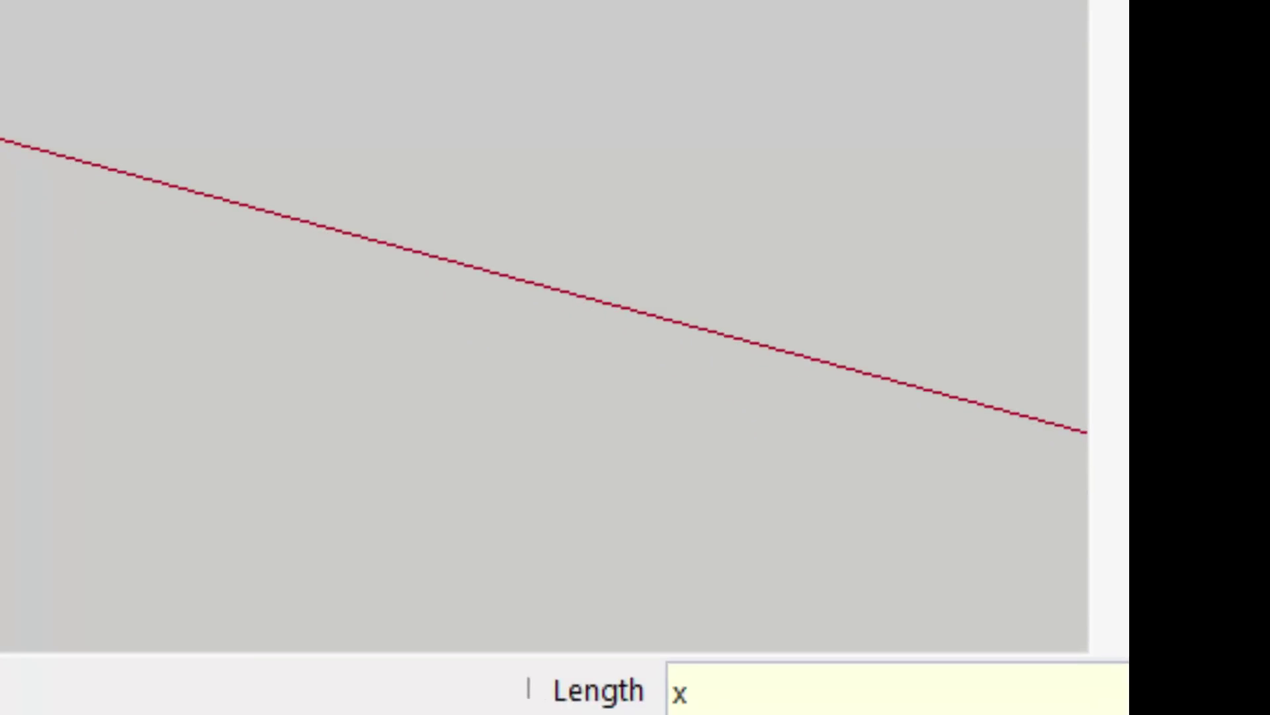
{"action": "type", "text": "12"}
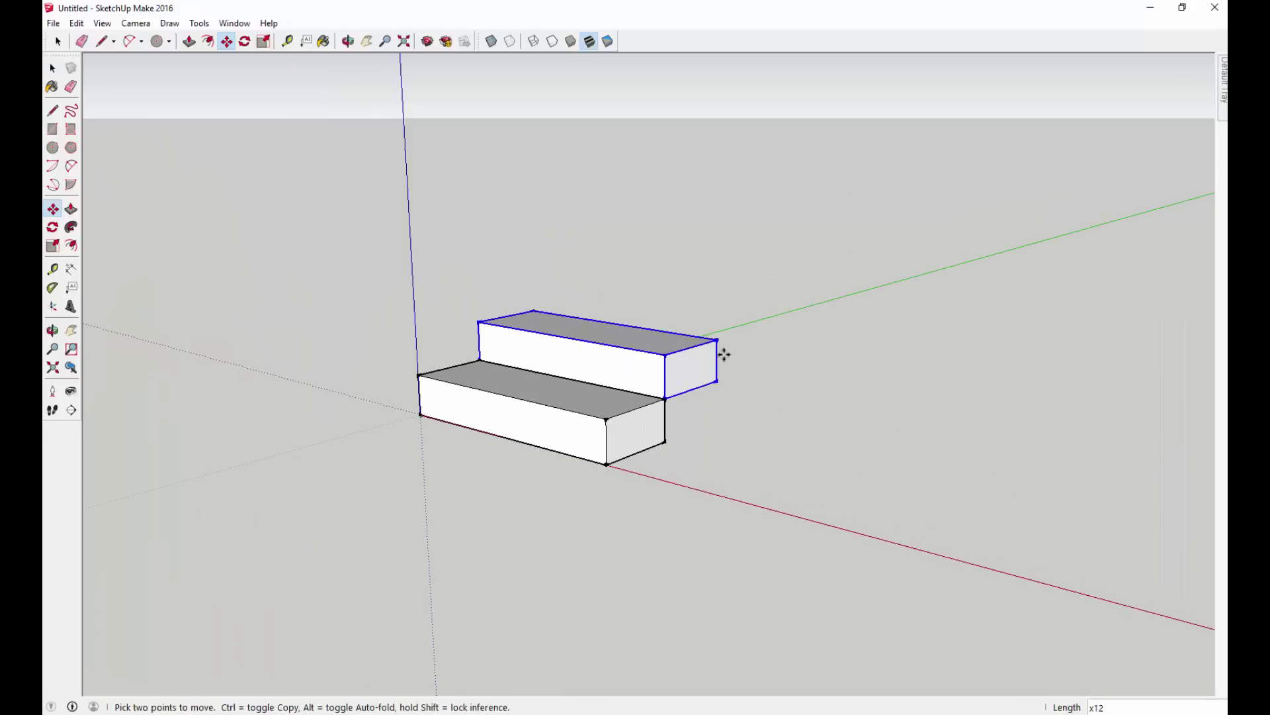
{"action": "key", "text": "Return"}
{"action": "scroll", "coordinate": [795, 215], "scroll_direction": "down", "scroll_amount": 5}
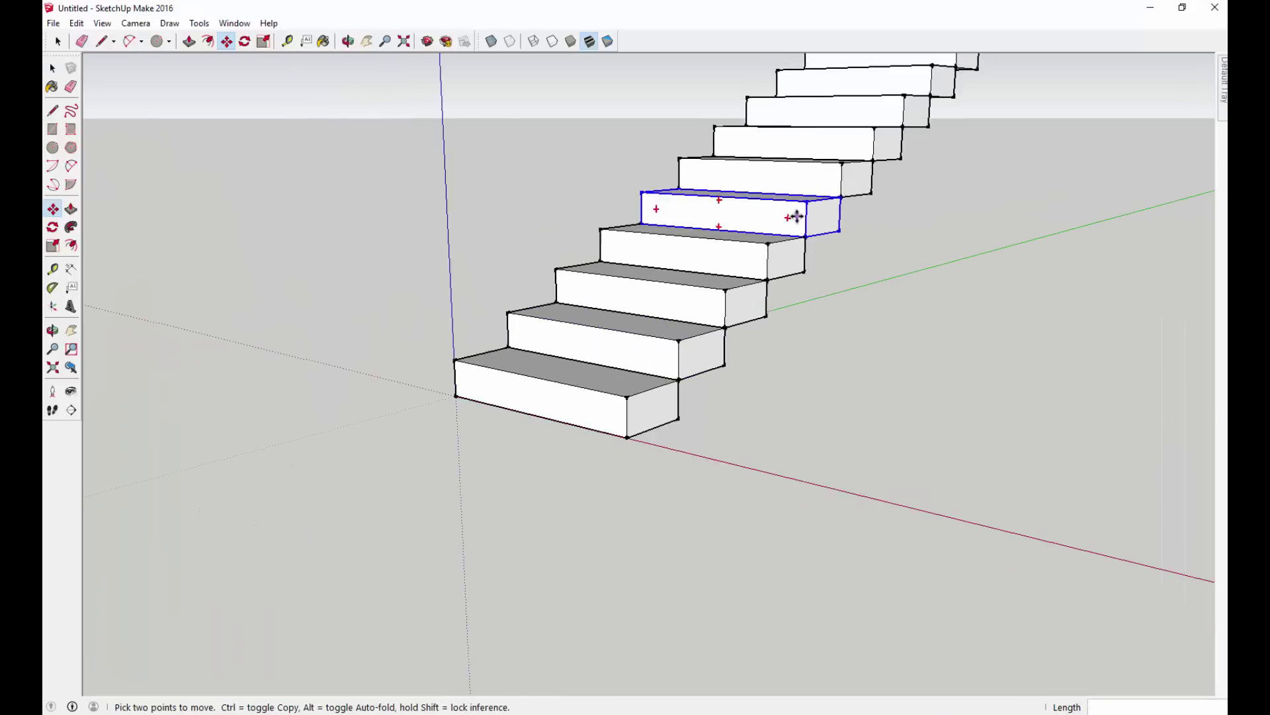
{"action": "middle_click_drag", "start_coordinate": [814, 213], "coordinate": [638, 329]}
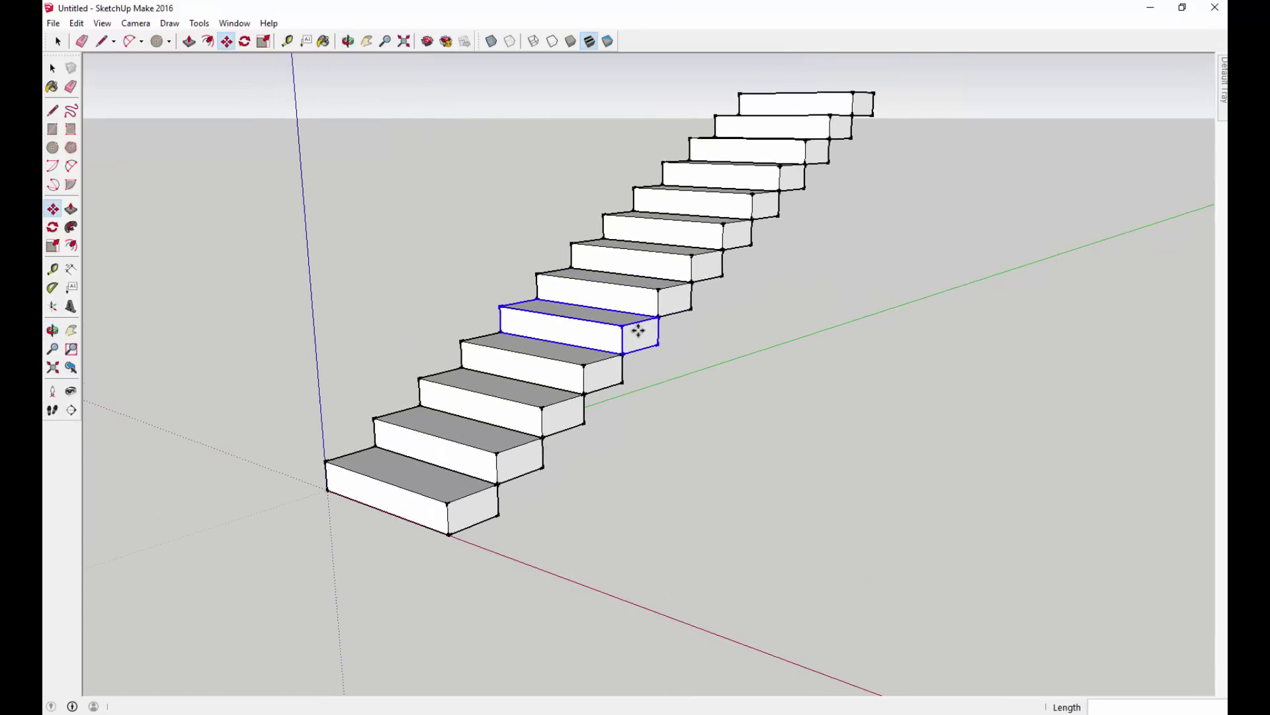
{"action": "key", "text": "m"}
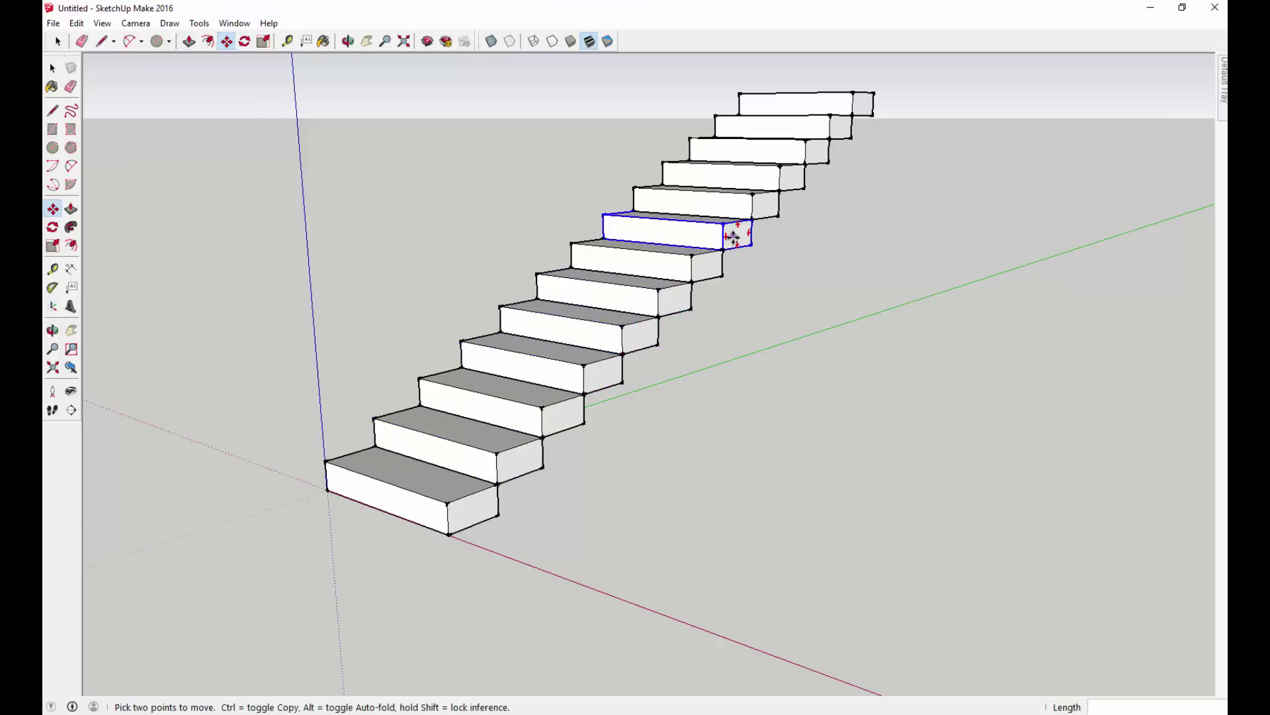
{"action": "key", "text": "space"}
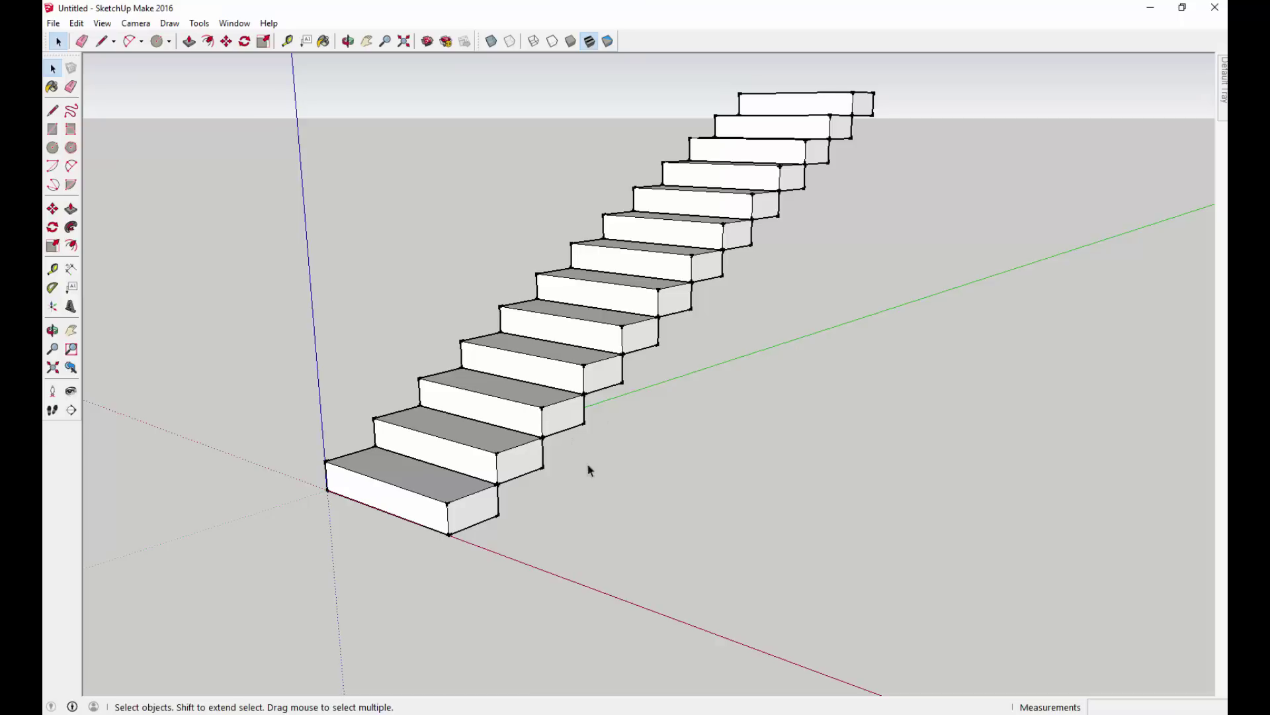
Select several steps and open a Stair Tread component for editing.
{"action": "middle_click_drag", "start_coordinate": [698, 489], "coordinate": [376, 390]}
{"action": "left_click", "coordinate": [370, 397]}
{"action": "left_click", "coordinate": [406, 384]}
{"action": "left_click", "coordinate": [523, 330]}
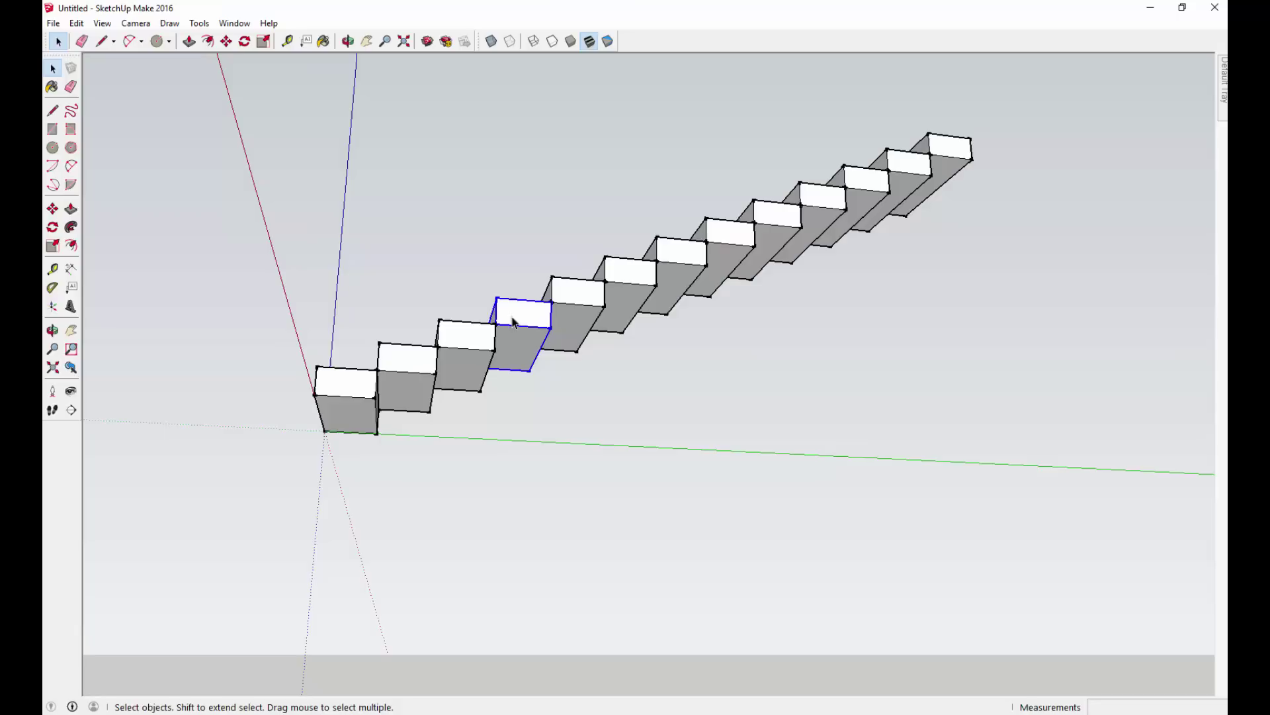
{"action": "scroll", "coordinate": [466, 383], "scroll_direction": "up", "scroll_amount": 1}
{"action": "scroll", "coordinate": [466, 379], "scroll_direction": "up", "scroll_amount": 1}
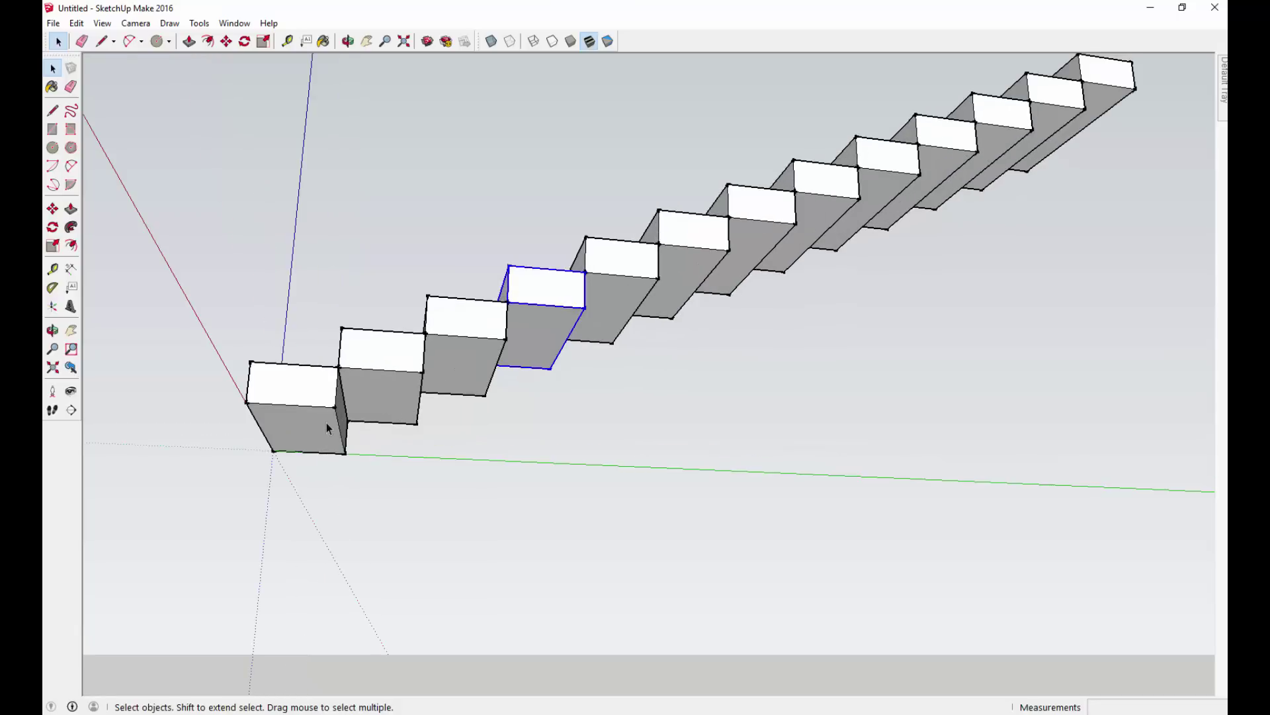
{"action": "double_click", "coordinate": [384, 400]}
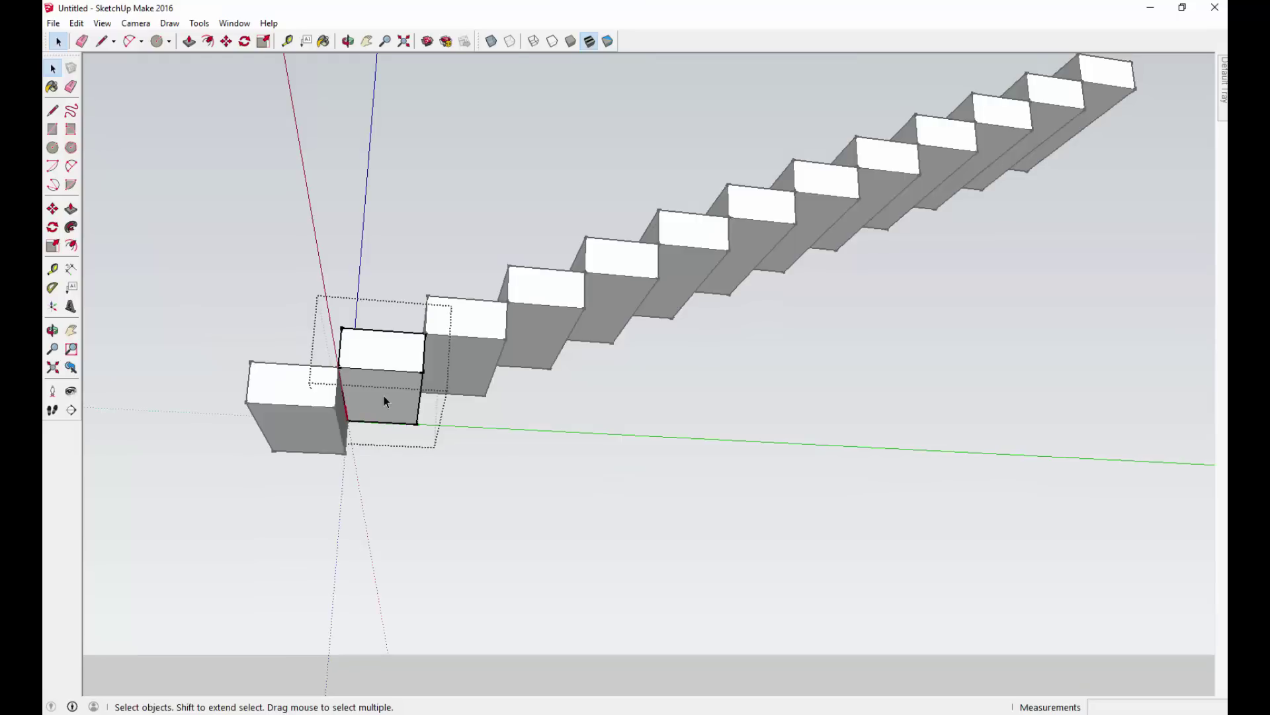
Push the step's face in 4 inches, then close the component edit.
{"action": "key", "text": "p"}
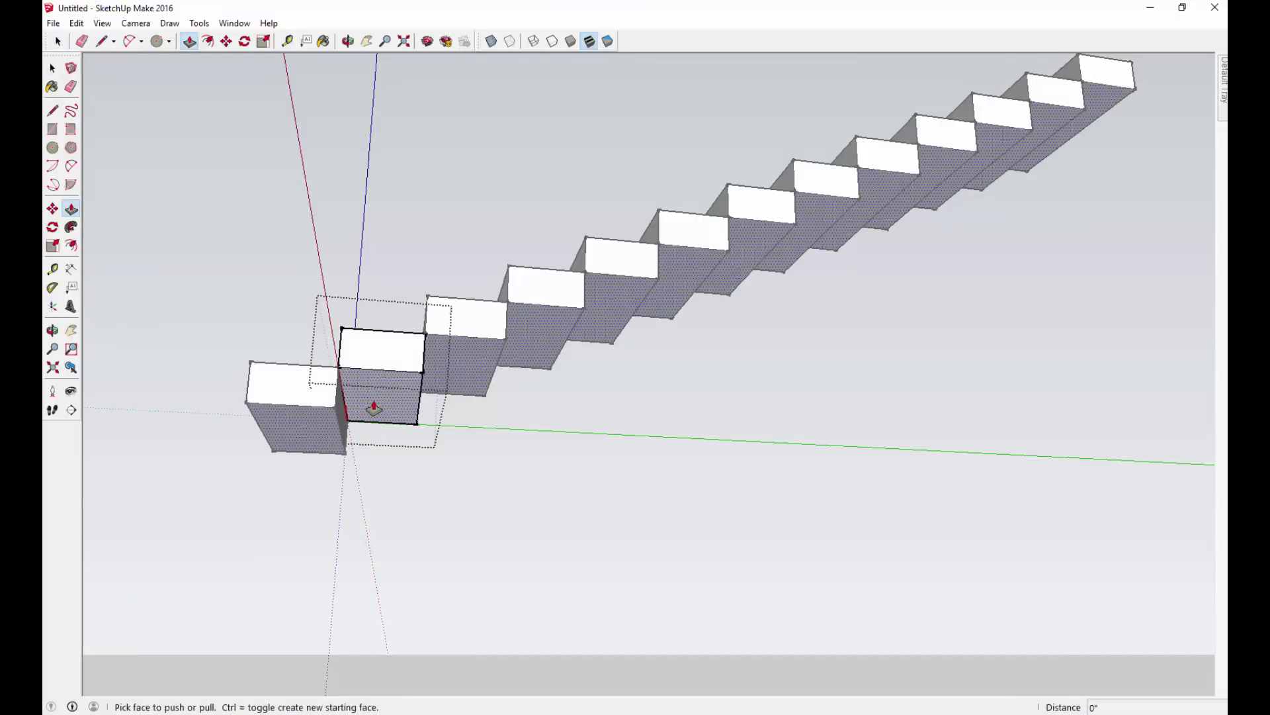
{"action": "left_click", "coordinate": [374, 408]}
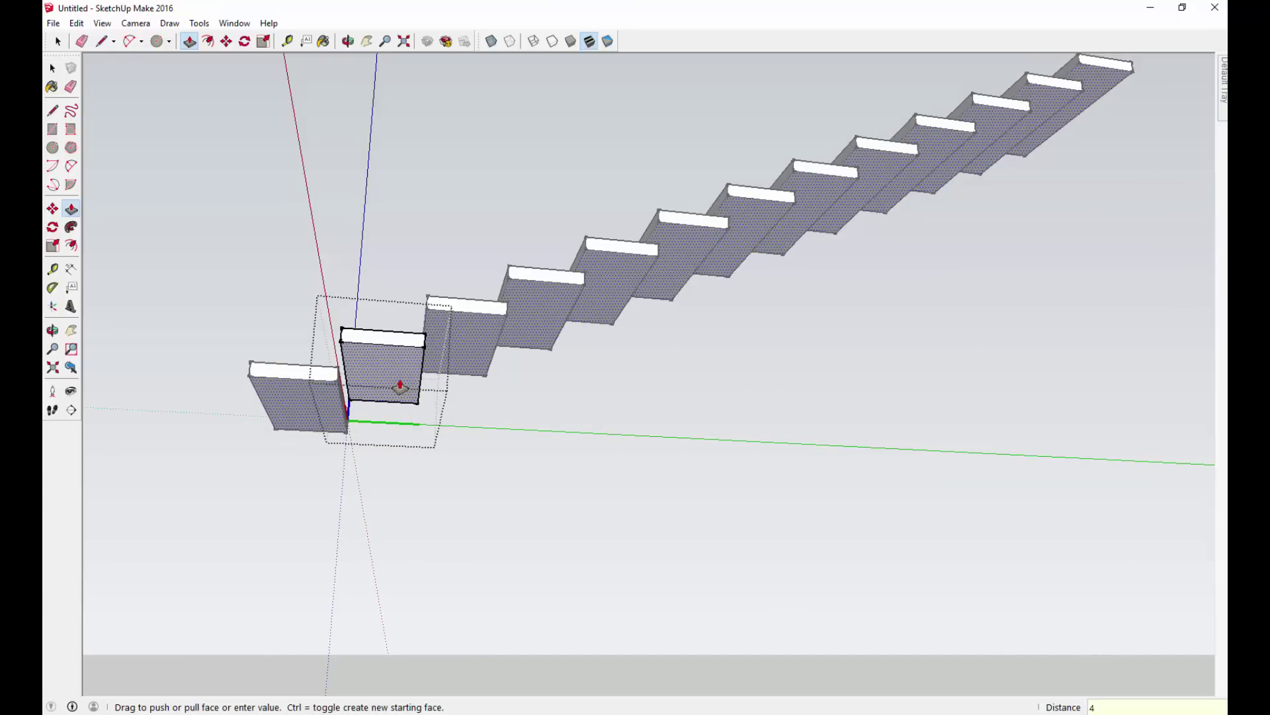
{"action": "mouse_move", "coordinate": [403, 366]}
{"action": "middle_mouse_down"}
{"action": "mouse_move", "coordinate": [511, 467]}
{"action": "mouse_move", "coordinate": [526, 514]}
{"action": "mouse_move", "coordinate": [444, 430]}
{"action": "mouse_move", "coordinate": [416, 376]}
{"action": "middle_mouse_up"}
{"action": "key", "text": "Escape"}
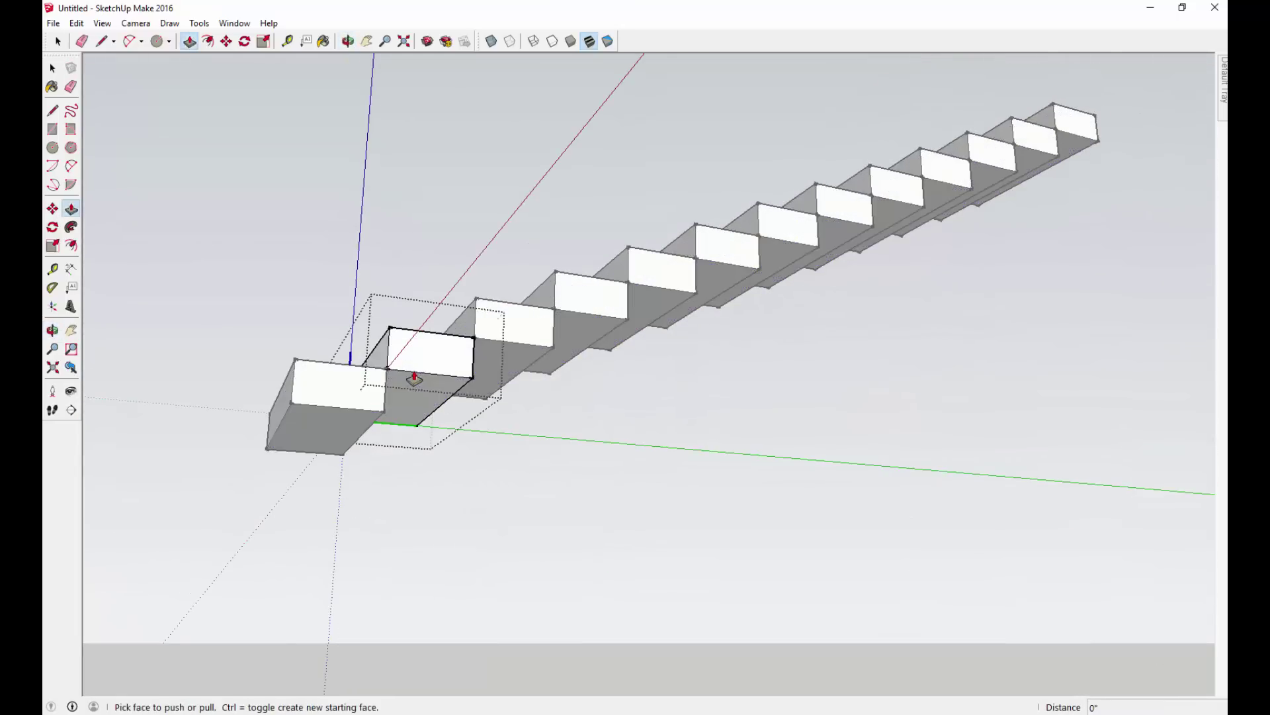
{"action": "left_click", "coordinate": [411, 390]}
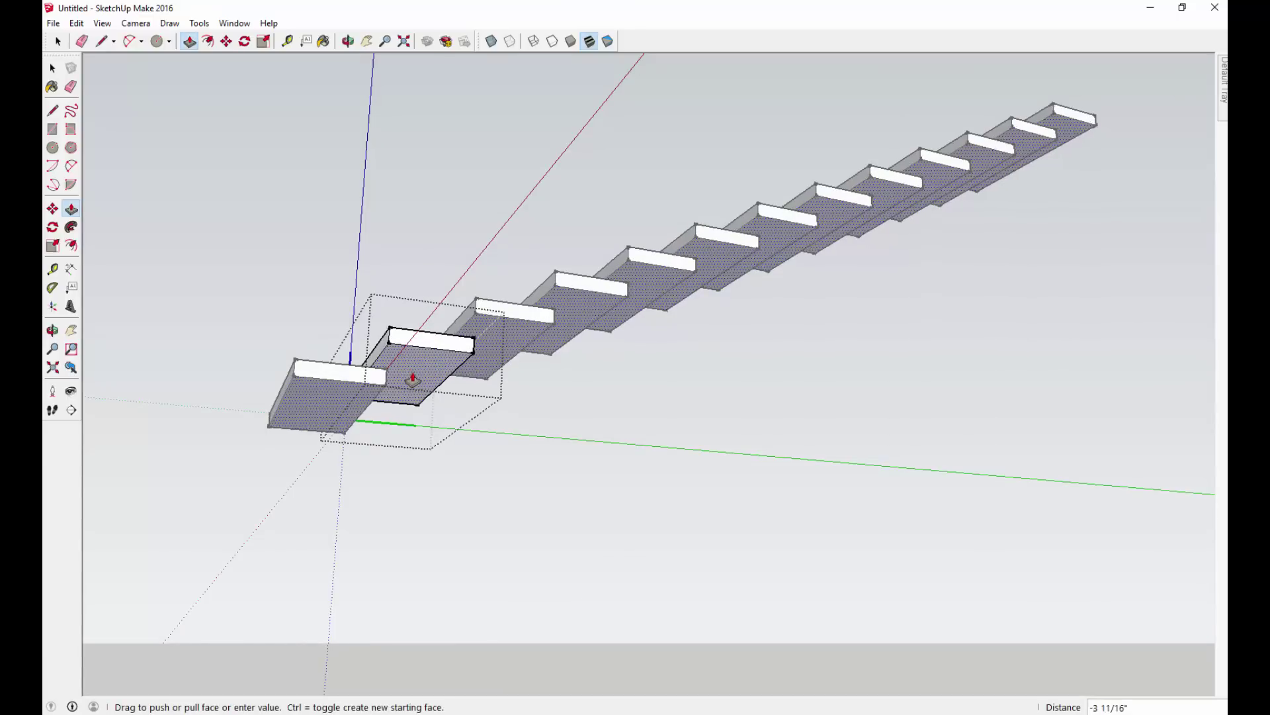
{"action": "type", "text": "4"}
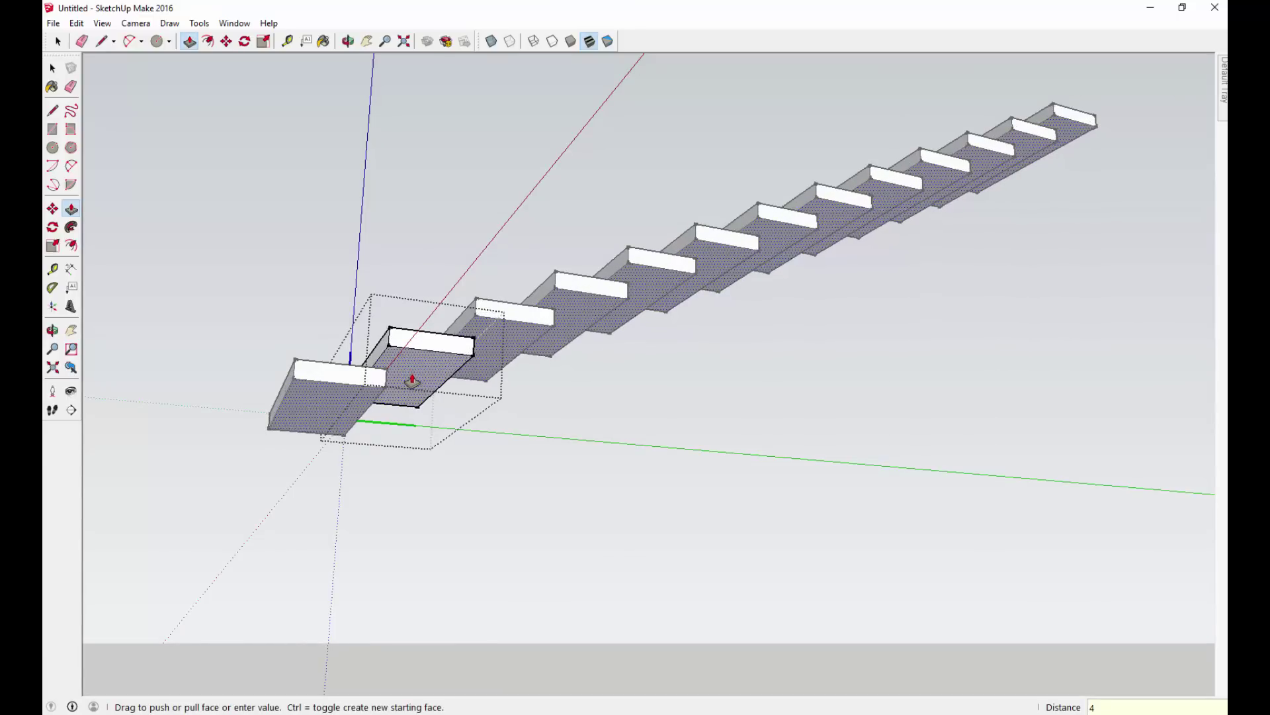
{"action": "key", "text": "Return"}
{"action": "key", "text": "space"}
{"action": "middle_click_drag", "start_coordinate": [525, 391], "coordinate": [792, 426]}
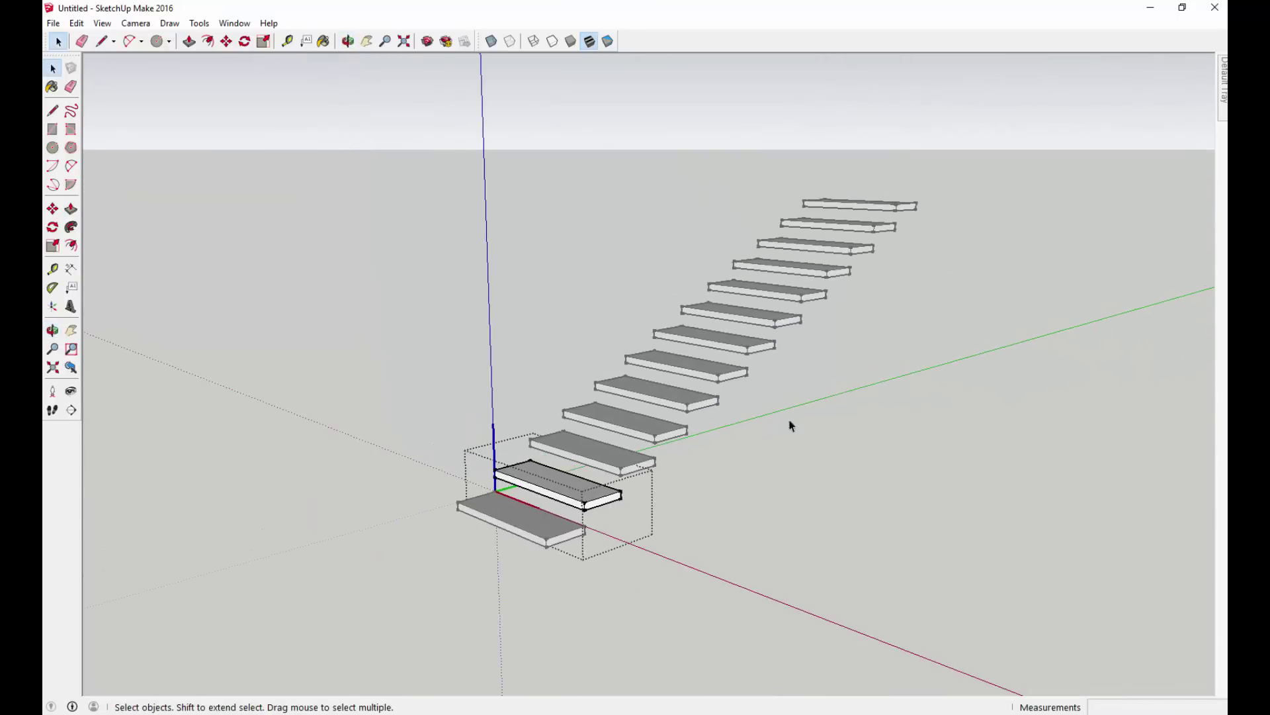
{"action": "left_click", "coordinate": [866, 328]}
{"action": "middle_click_drag", "start_coordinate": [756, 341], "coordinate": [681, 370]}
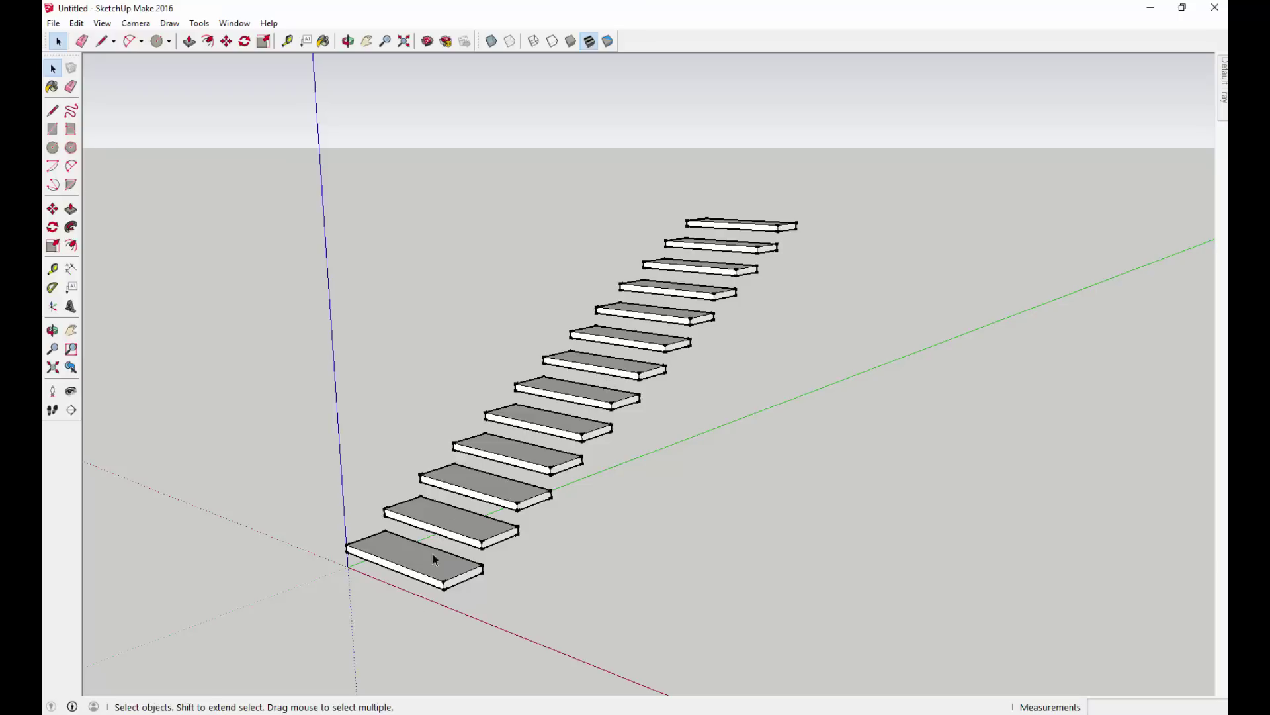
Open the bottom step for editing and draw a trial vertical post line, then undo it.
{"action": "middle_click_drag", "start_coordinate": [405, 555], "coordinate": [416, 560]}
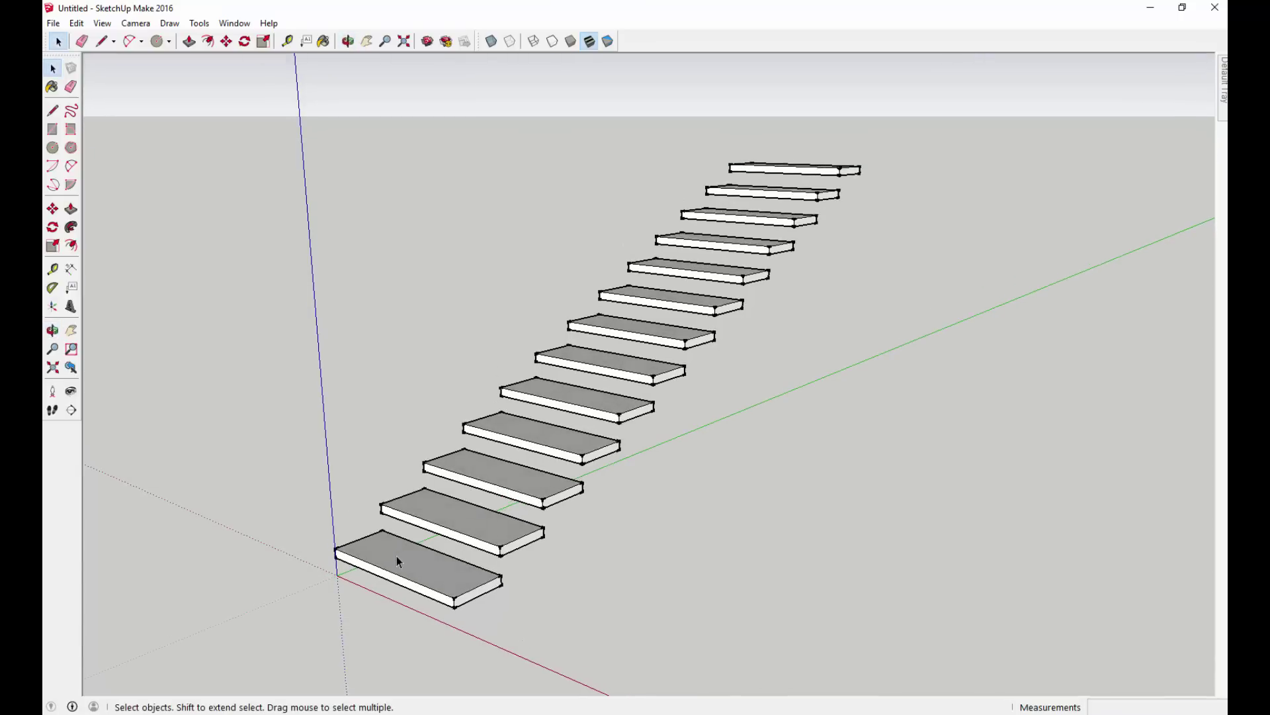
{"action": "double_click", "coordinate": [397, 558]}
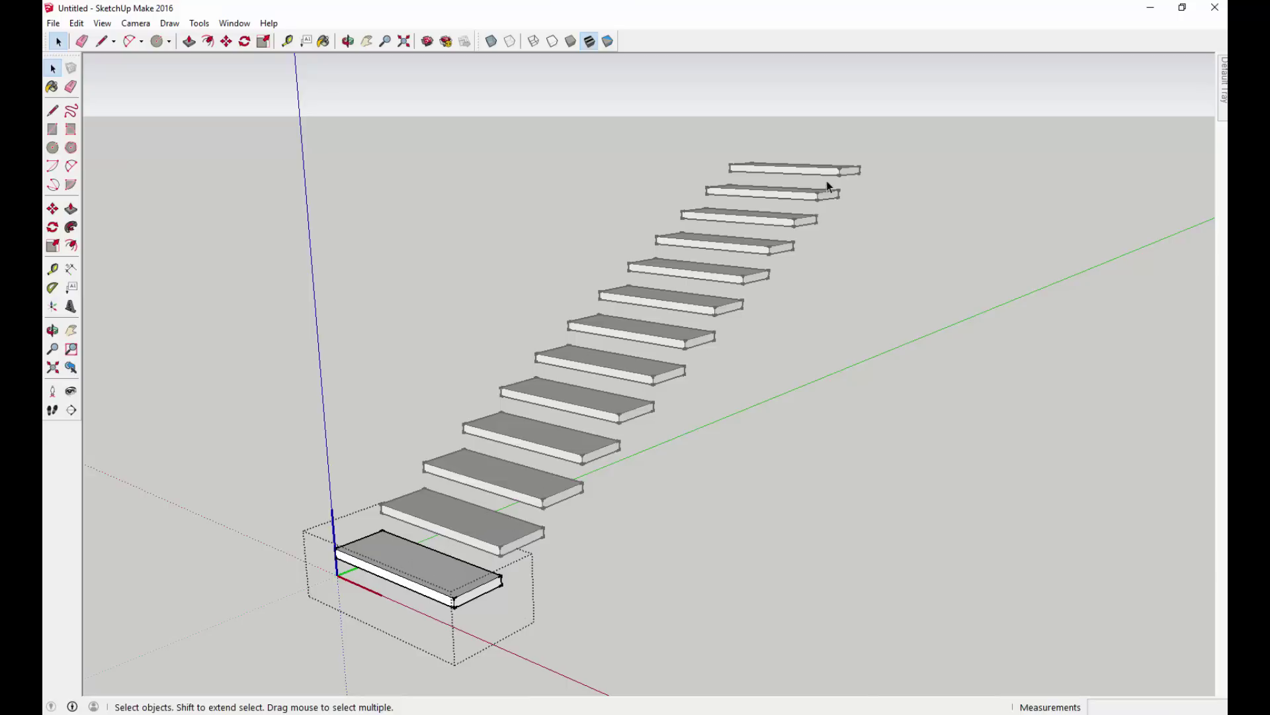
{"action": "scroll", "coordinate": [358, 553], "scroll_direction": "up", "scroll_amount": 2}
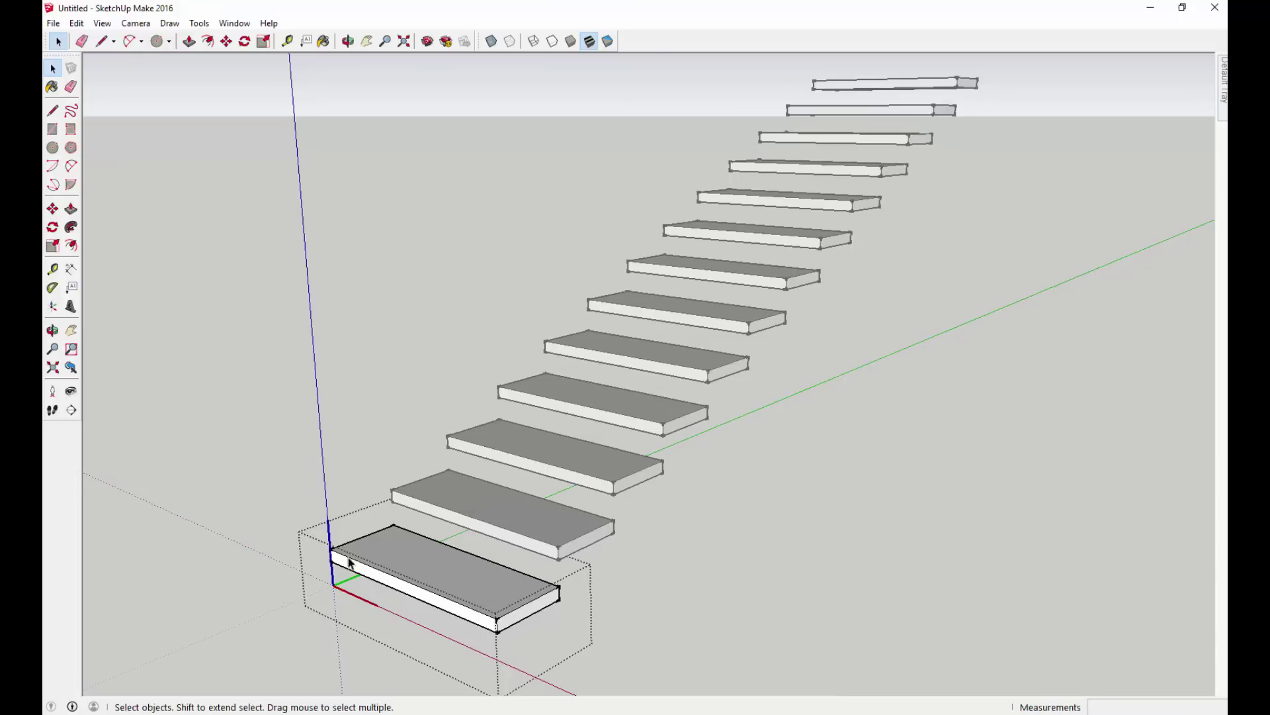
{"action": "key", "text": "l"}
{"action": "scroll", "coordinate": [351, 556], "scroll_direction": "up", "scroll_amount": 4}
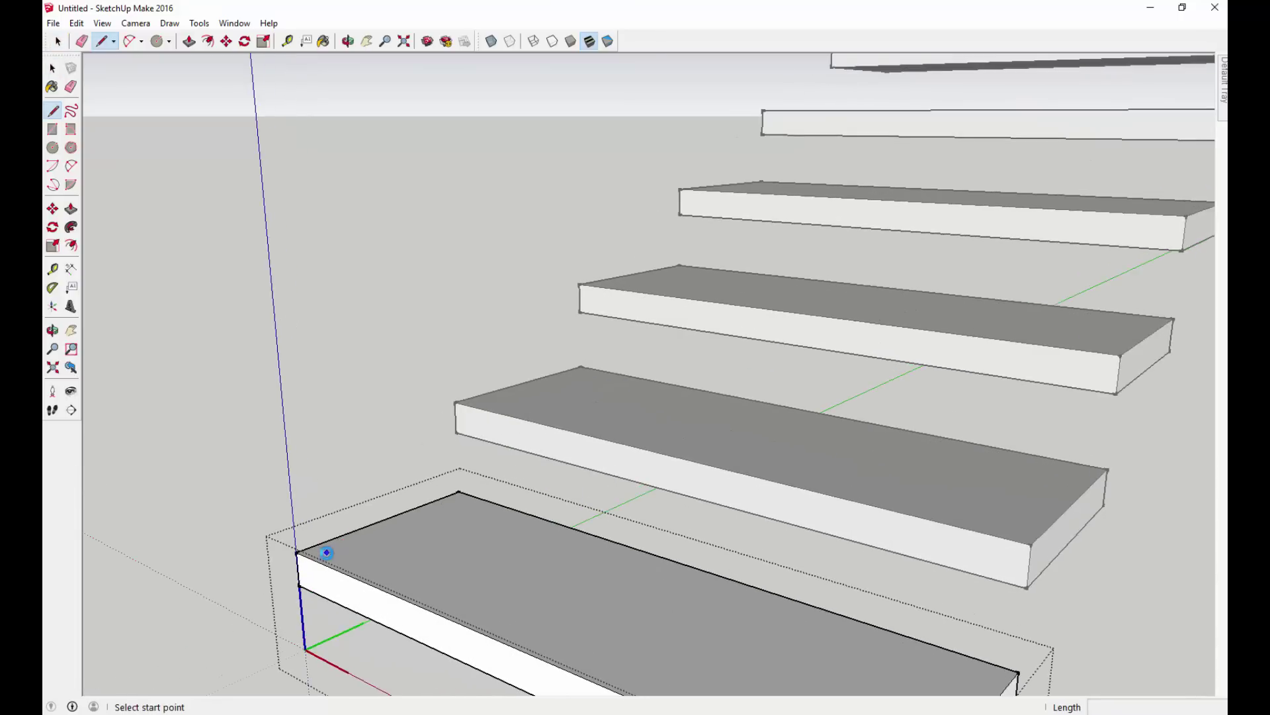
{"action": "left_click", "coordinate": [329, 552]}
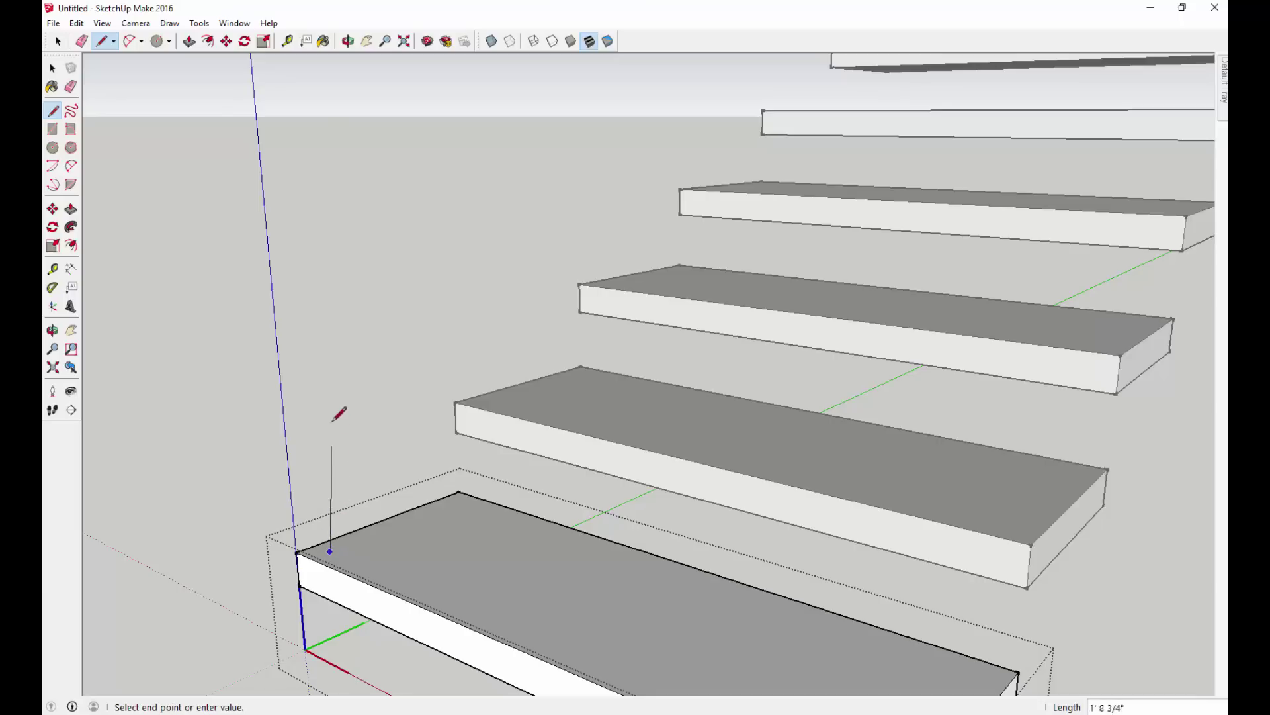
{"action": "left_click", "coordinate": [309, 267]}
{"action": "scroll", "coordinate": [318, 258], "scroll_direction": "down", "scroll_amount": 2}
{"action": "key", "text": "space"}
{"action": "scroll", "coordinate": [340, 419], "scroll_direction": "down", "scroll_amount": 4}
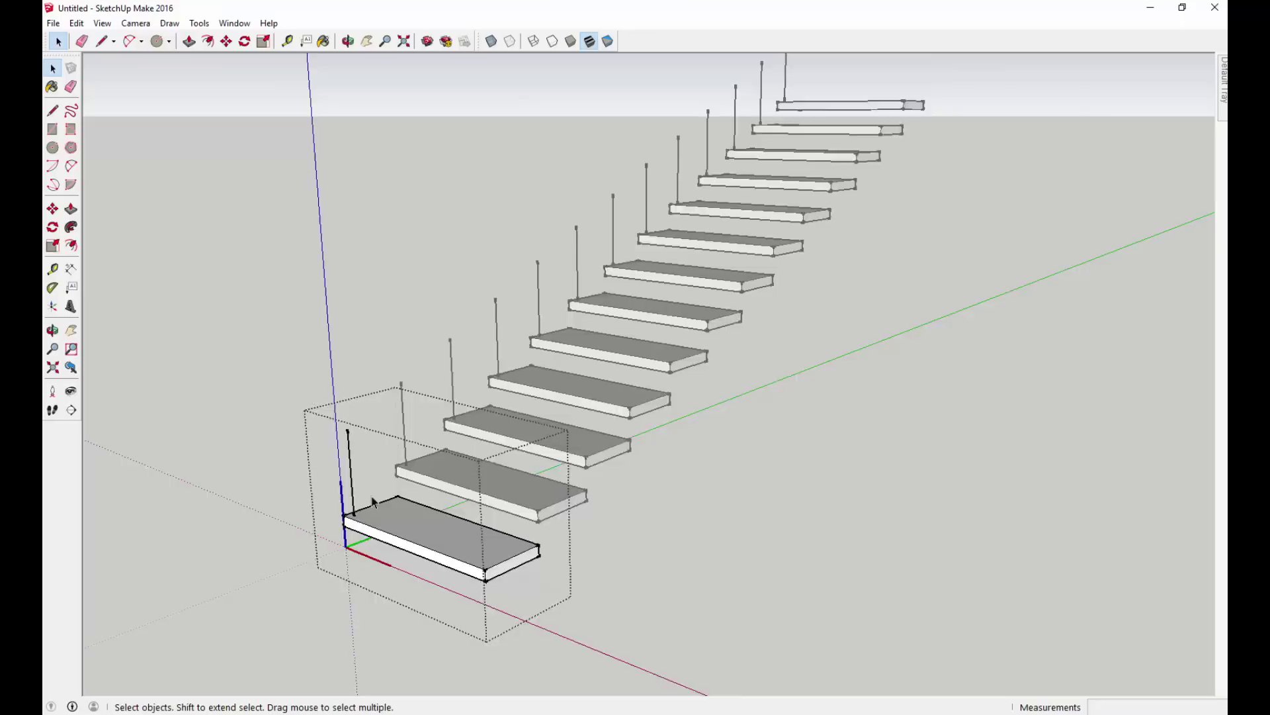
{"action": "scroll", "coordinate": [374, 503], "scroll_direction": "down", "scroll_amount": 2}
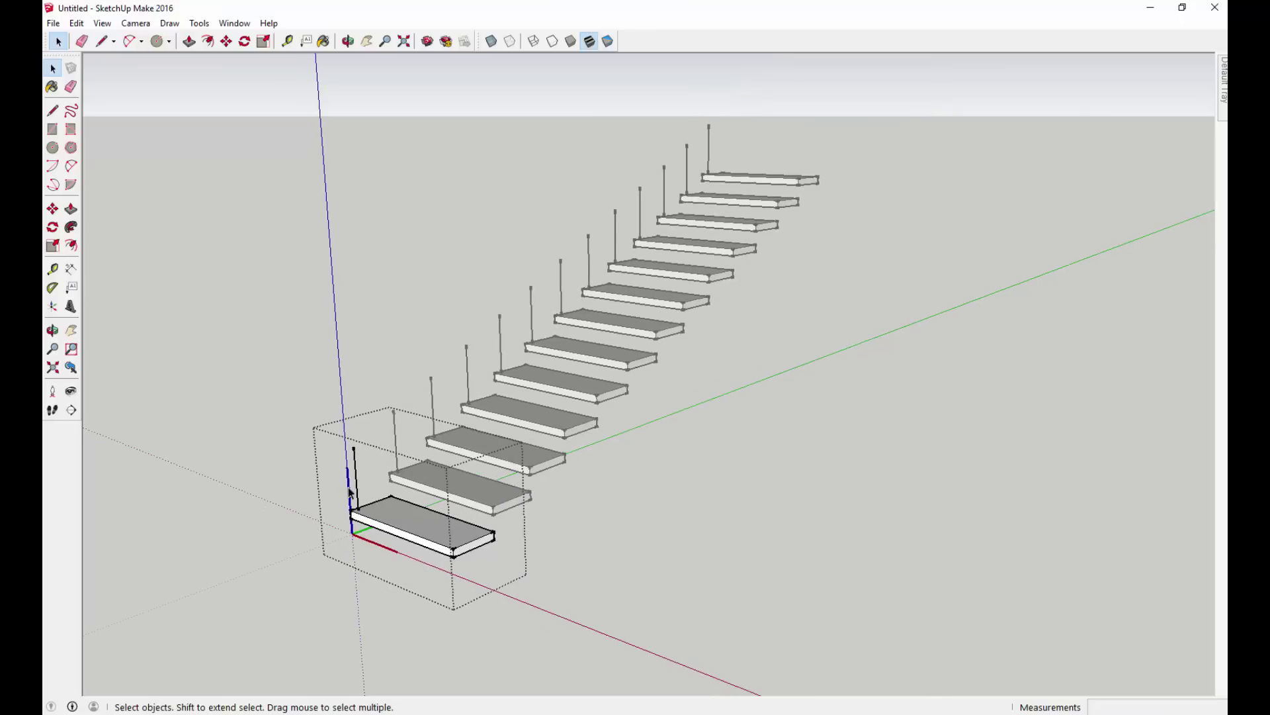
{"action": "key", "text": "ctrl+z"}
Draw a 4' vertical post from the step's corner, then undo it.
{"action": "key", "text": "l"}
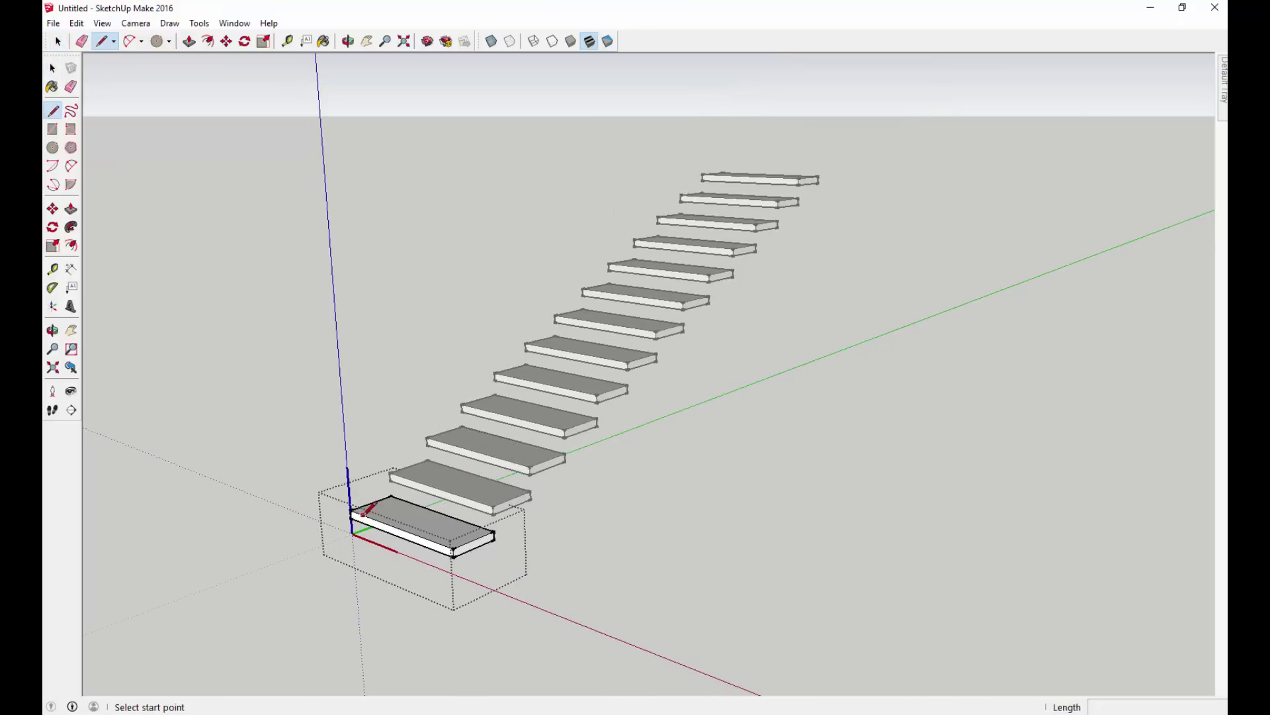
{"action": "scroll", "coordinate": [363, 504], "scroll_direction": "up", "scroll_amount": 4}
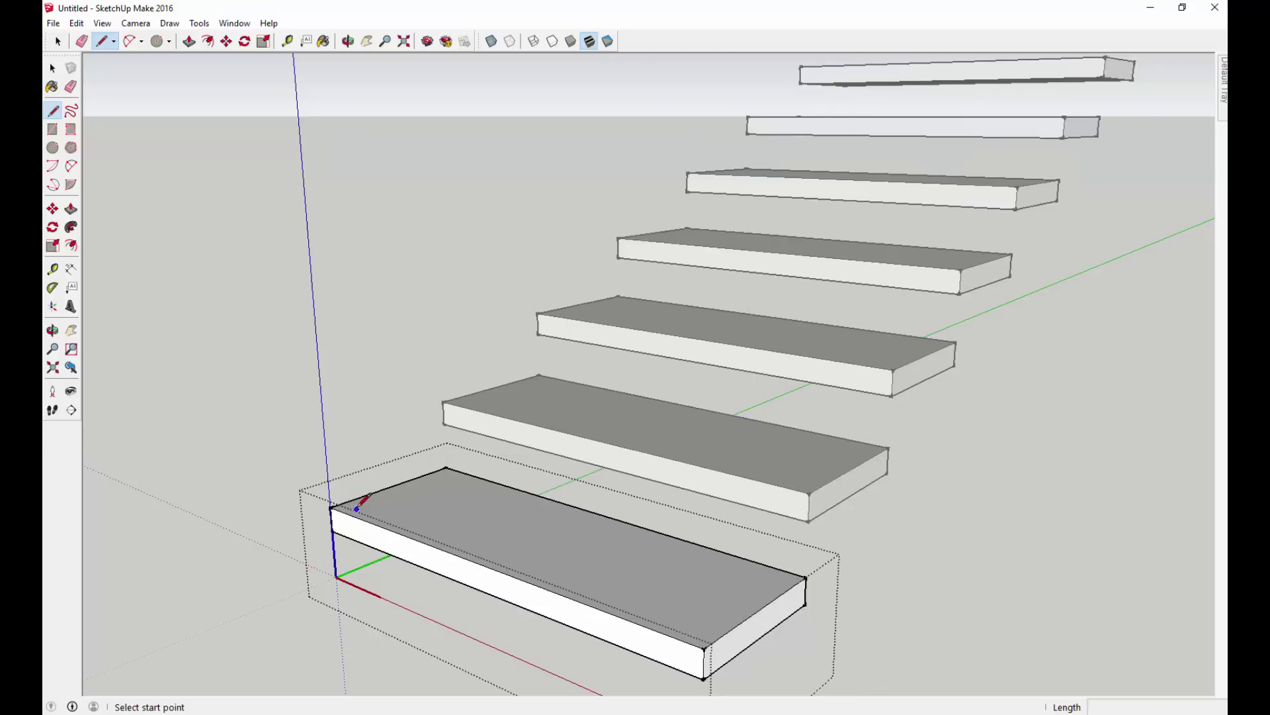
{"action": "left_click", "coordinate": [355, 506]}
{"action": "type", "text": "4"}
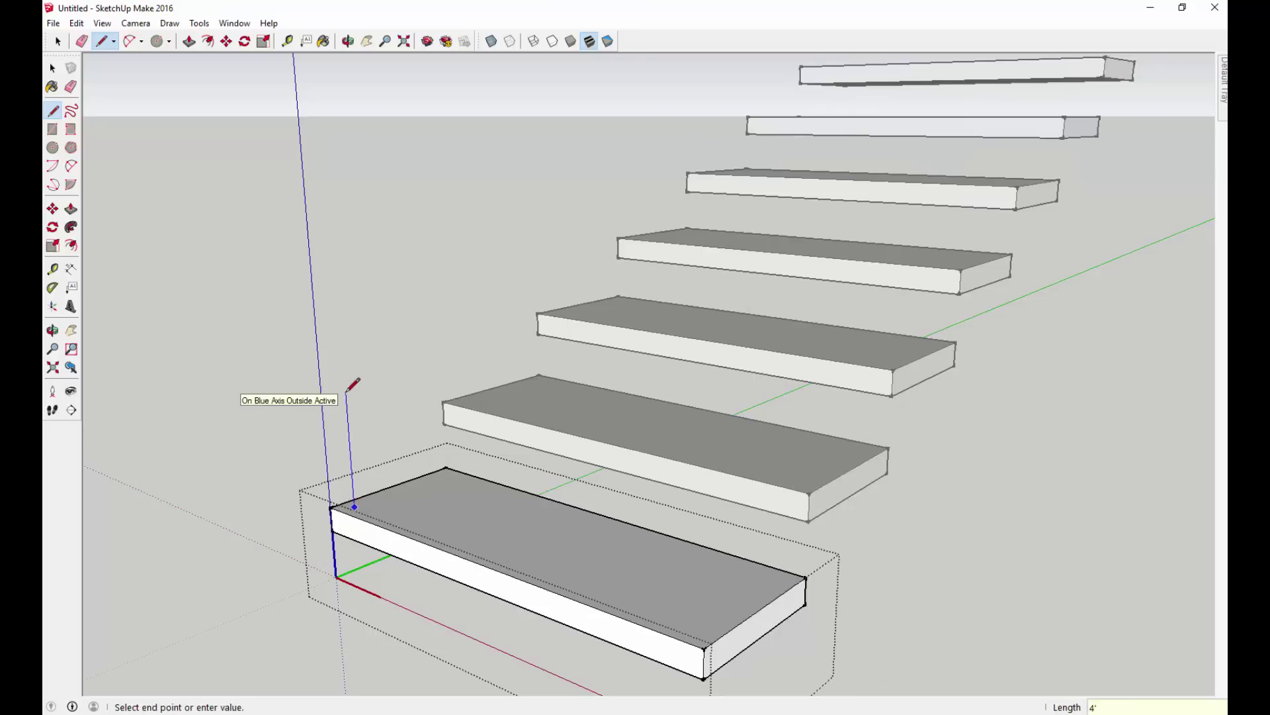
{"action": "key", "text": "Return"}
{"action": "scroll", "coordinate": [354, 421], "scroll_direction": "down", "scroll_amount": 4}
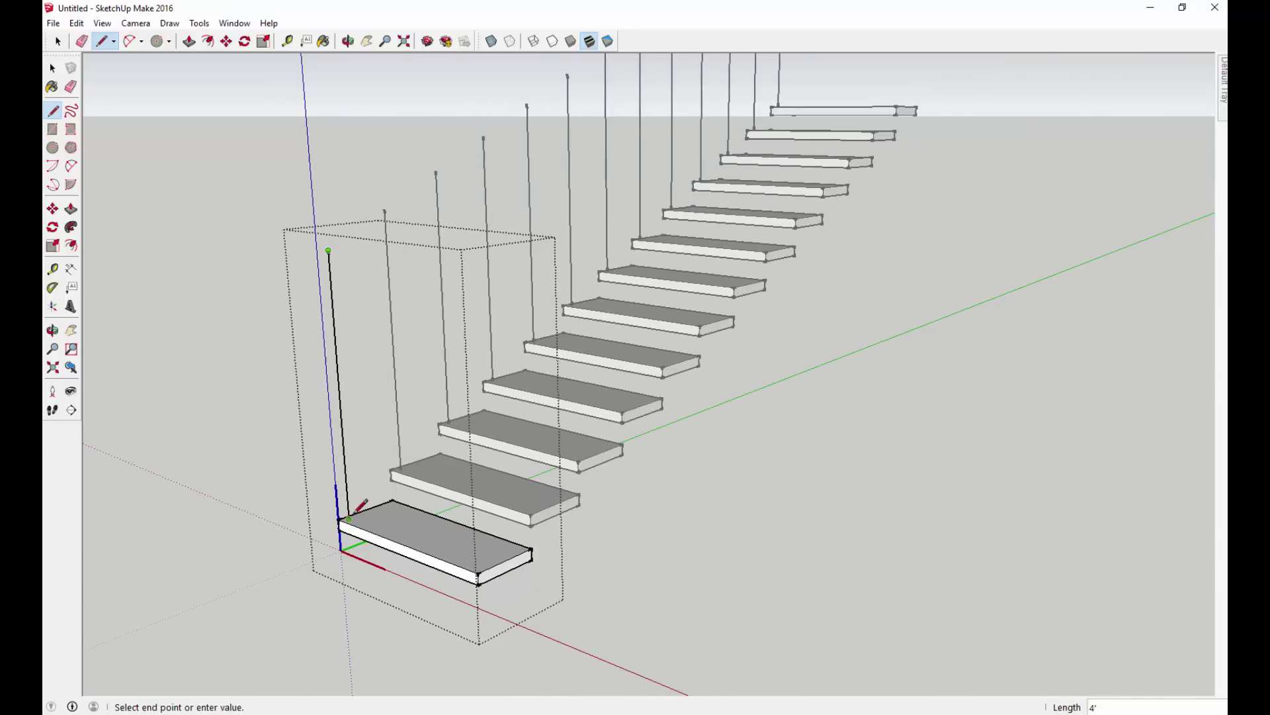
{"action": "key", "text": "ctrl+z"}
Draw a 3' post at the step's front edge and run the handrail line 15'.
{"action": "scroll", "coordinate": [356, 513], "scroll_direction": "up", "scroll_amount": 4}
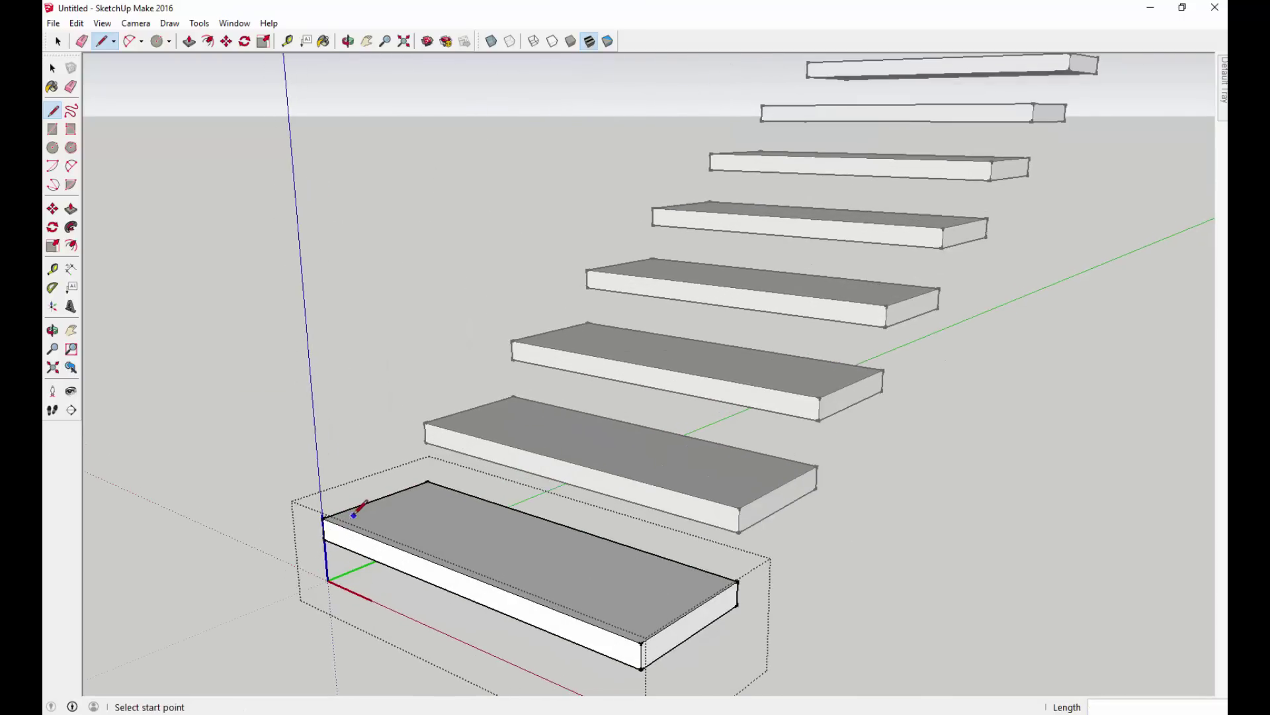
{"action": "left_click", "coordinate": [348, 516]}
{"action": "type", "text": "3"}
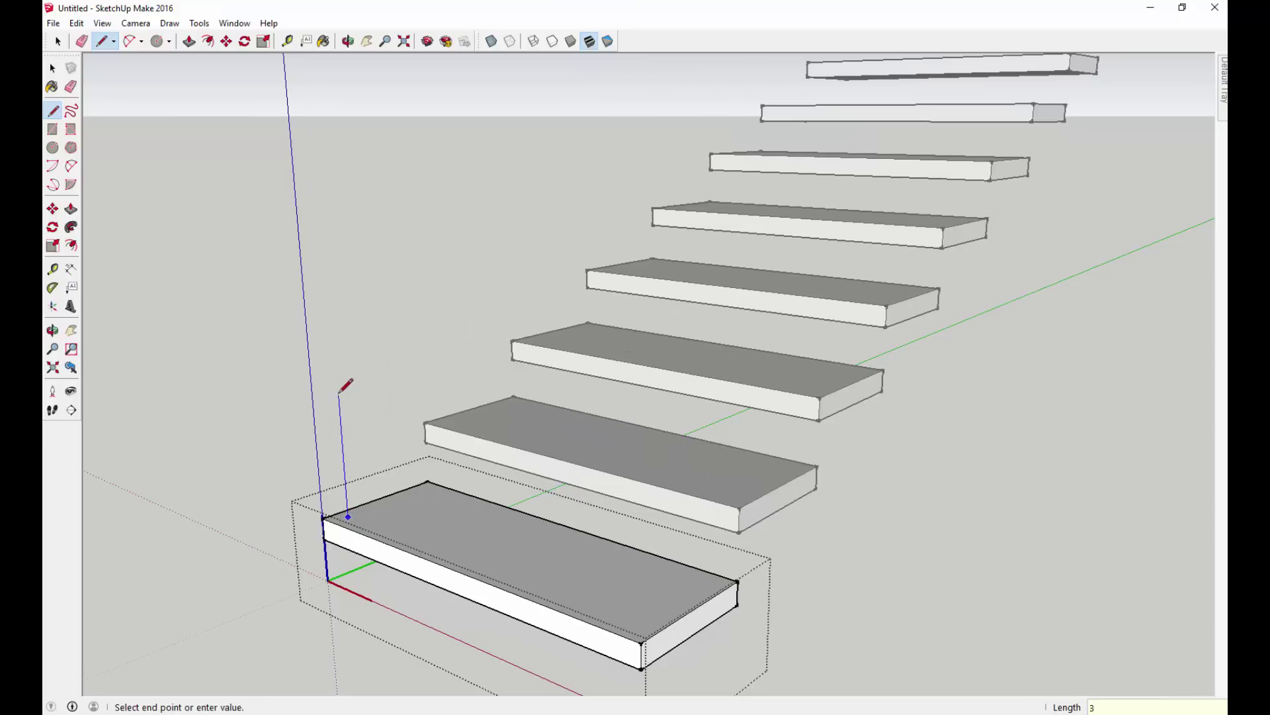
{"action": "key", "text": "Return"}
{"action": "scroll", "coordinate": [339, 457], "scroll_direction": "down", "scroll_amount": 3}
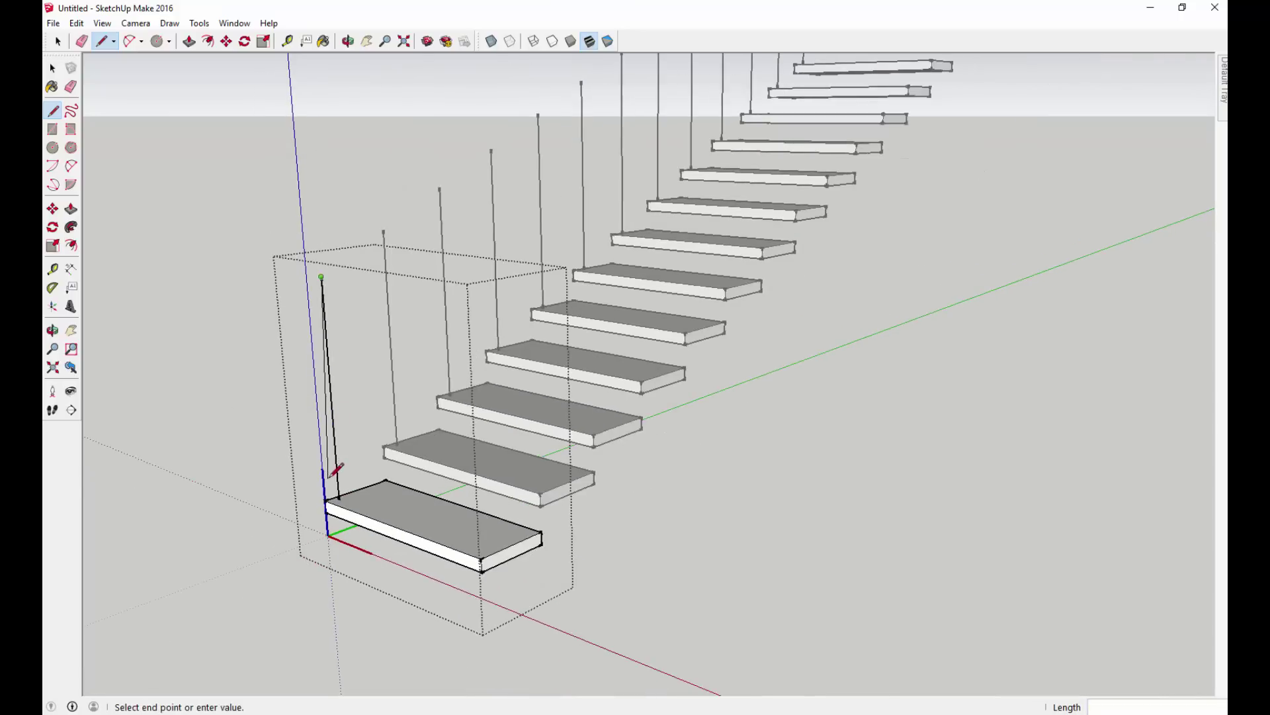
{"action": "scroll", "coordinate": [336, 469], "scroll_direction": "down", "scroll_amount": 3}
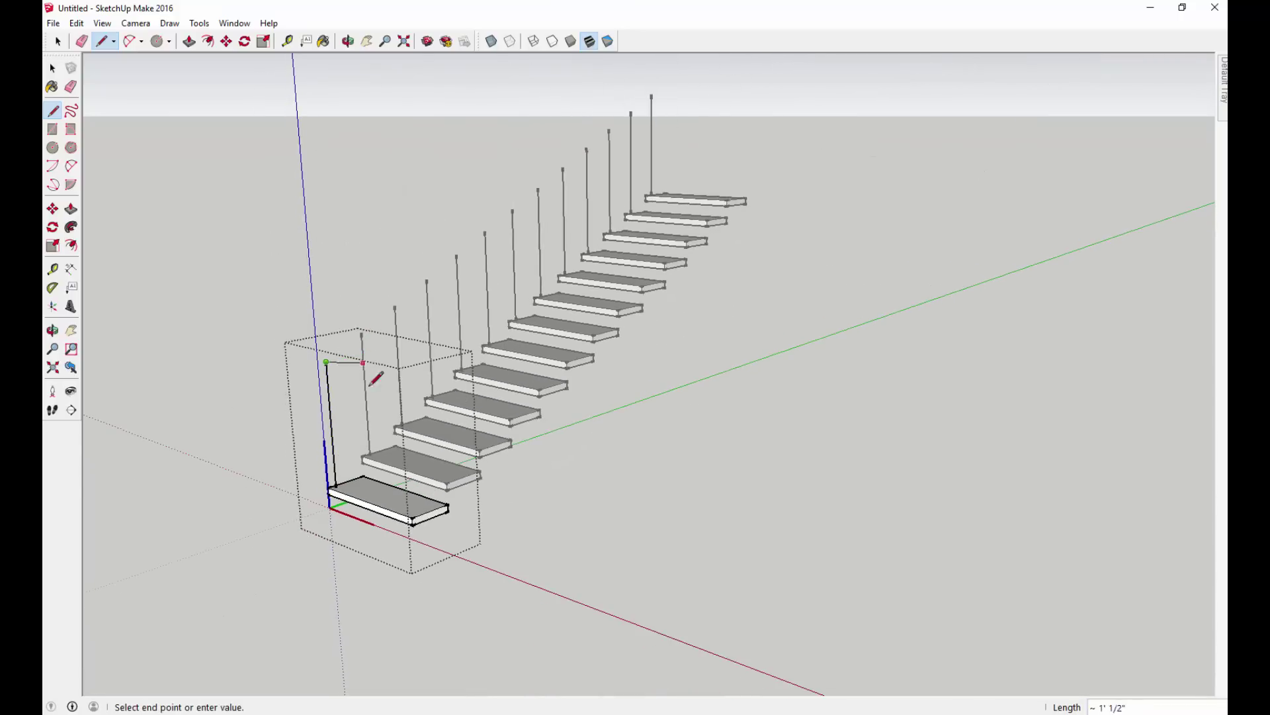
{"action": "scroll", "coordinate": [361, 334], "scroll_direction": "up", "scroll_amount": 2}
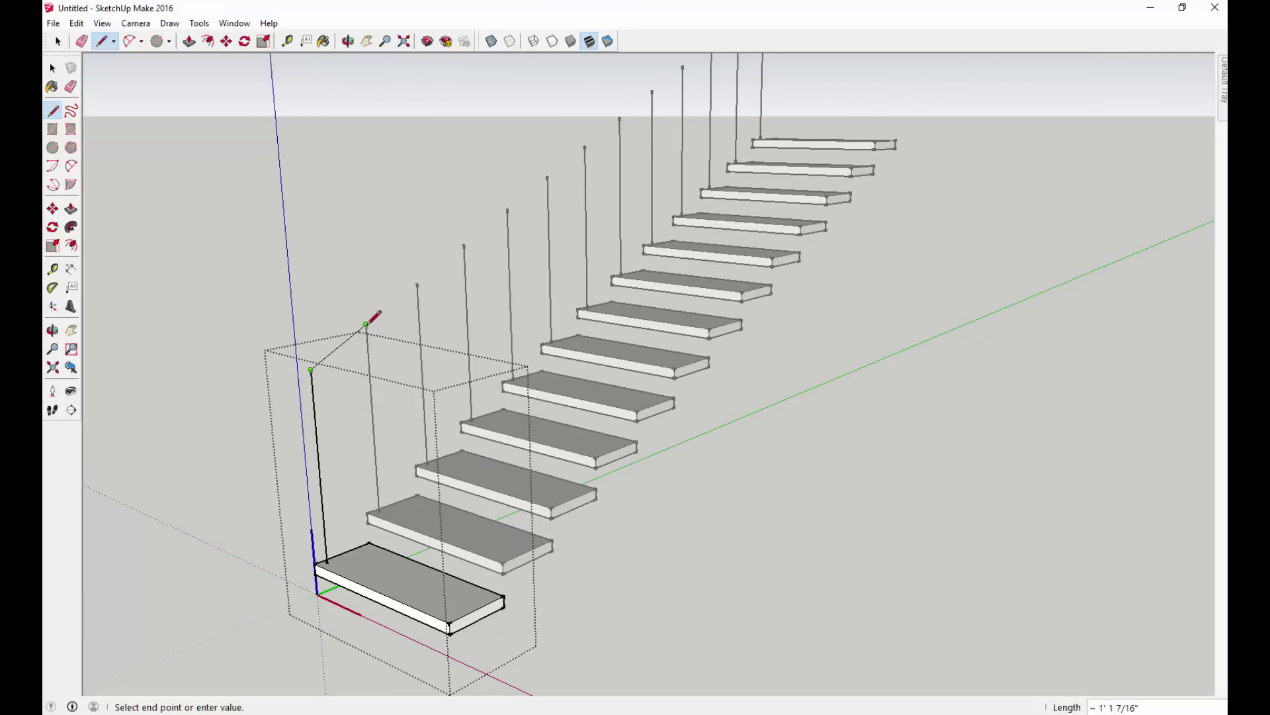
{"action": "type", "text": "15'"}
{"action": "key", "text": "Return"}
{"action": "key", "text": "space"}
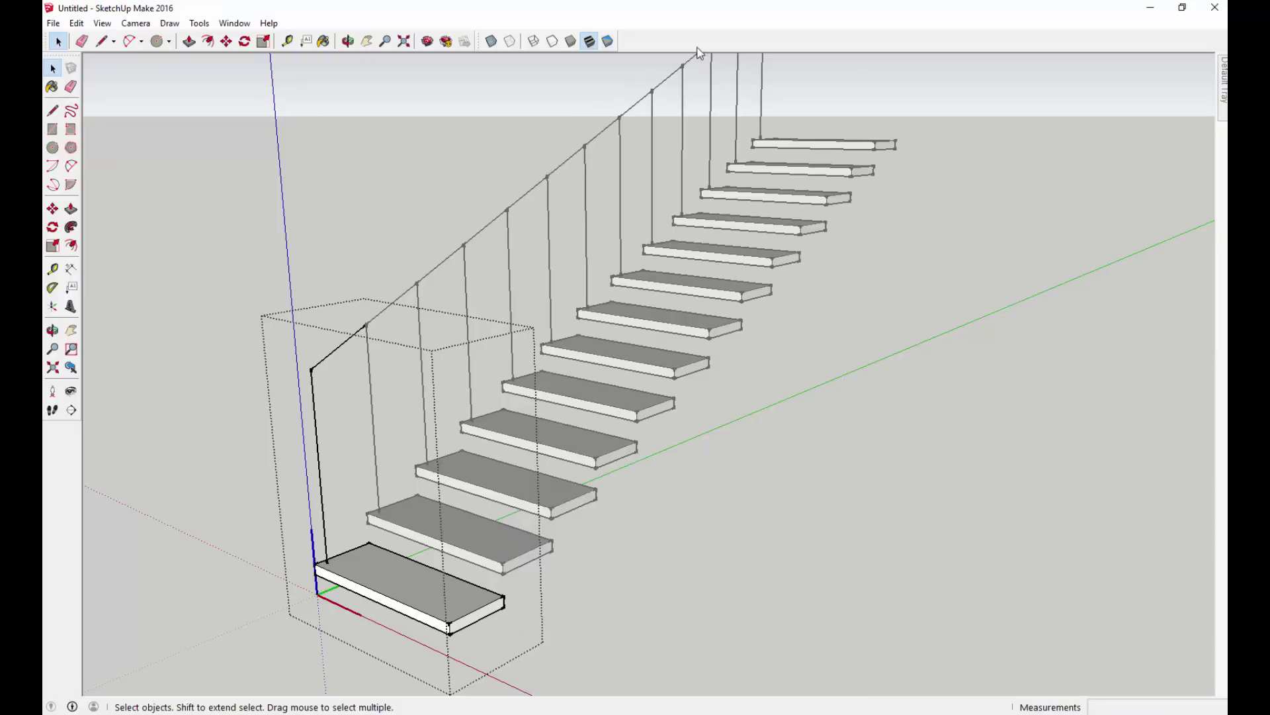
Draw a small circle at the foot of the first post.
{"action": "scroll", "coordinate": [329, 566], "scroll_direction": "up", "scroll_amount": 5}
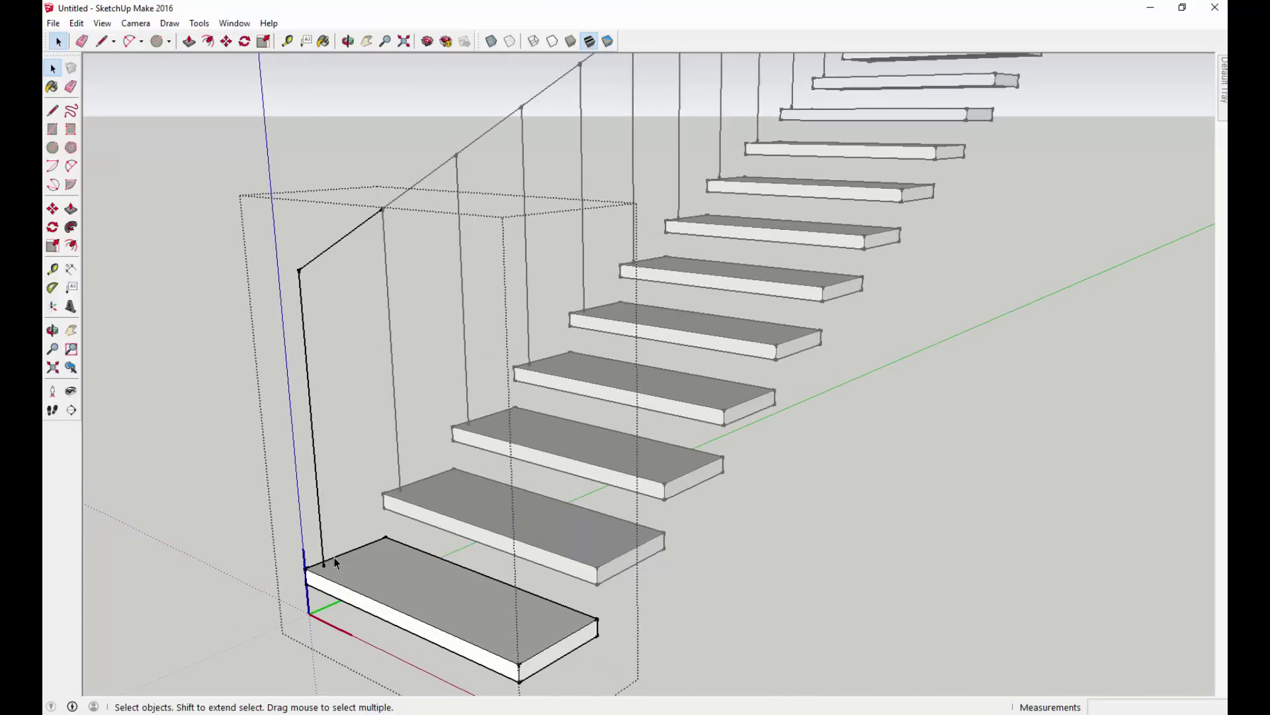
{"action": "key", "text": "c"}
{"action": "left_click", "coordinate": [315, 573]}
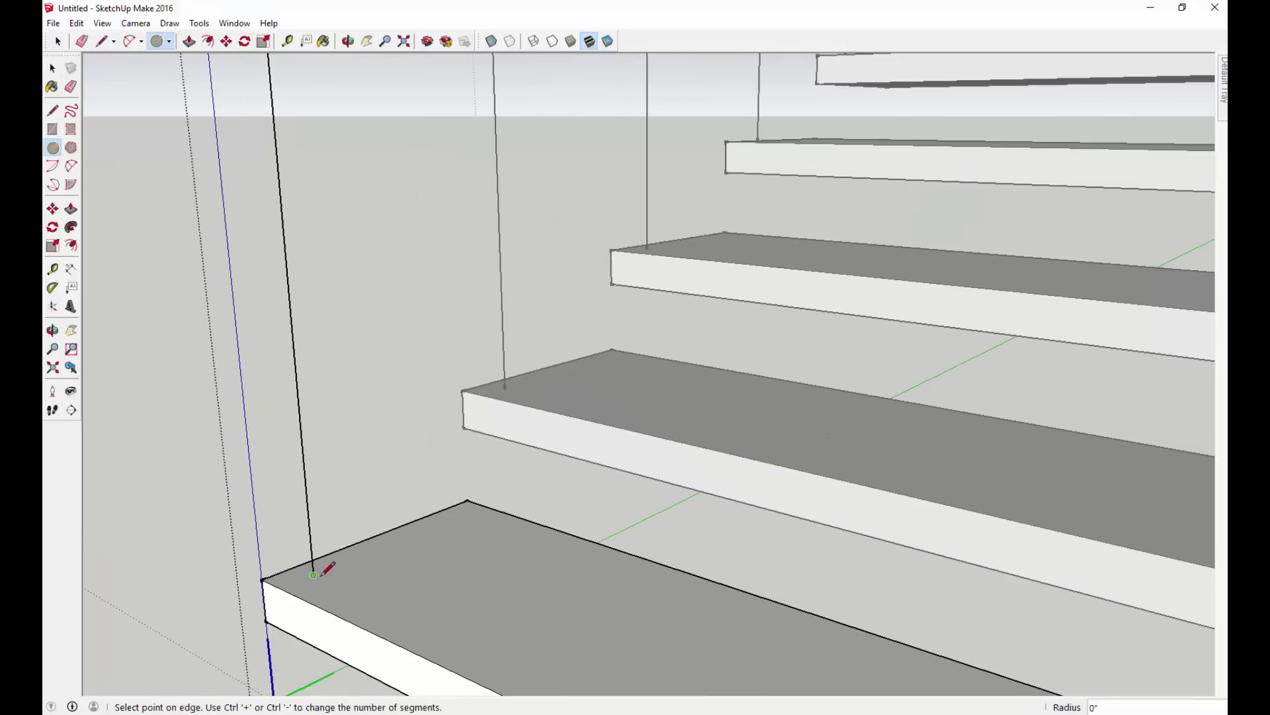
{"action": "scroll", "coordinate": [316, 573], "scroll_direction": "up", "scroll_amount": 3}
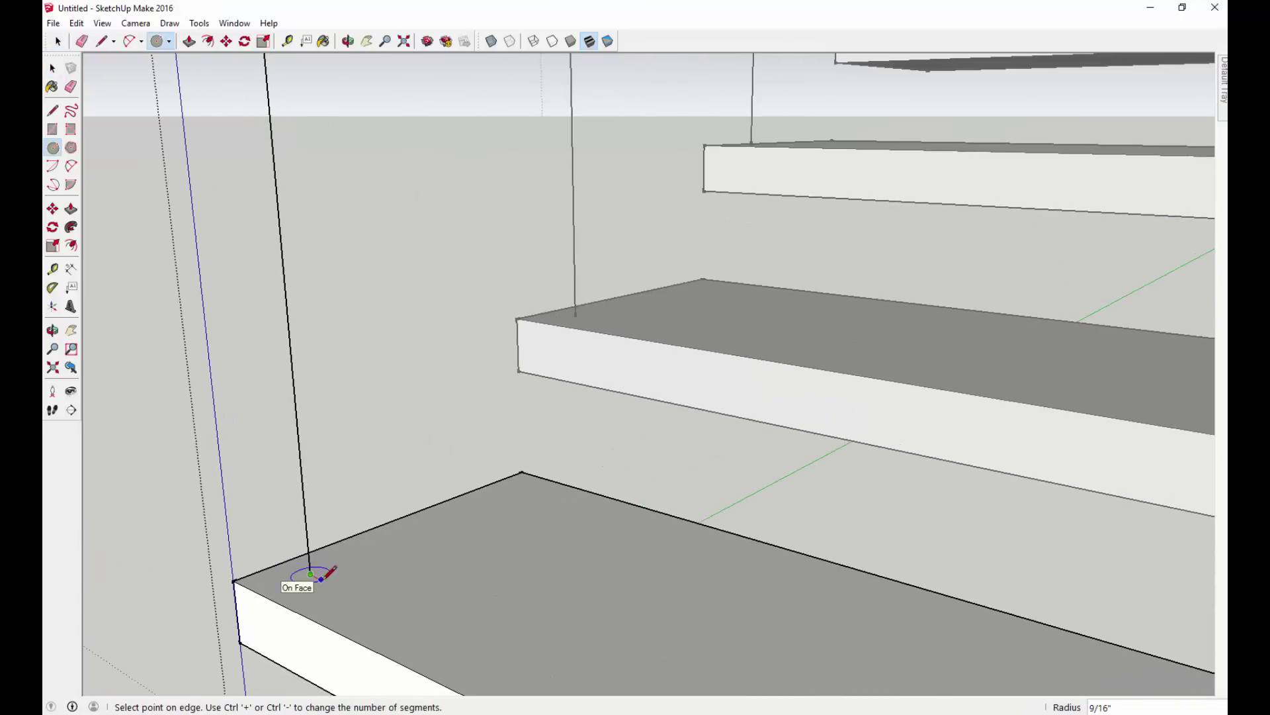
{"action": "left_click", "coordinate": [327, 572]}
{"action": "key", "text": "space"}
{"action": "scroll", "coordinate": [335, 559], "scroll_direction": "down", "scroll_amount": 3}
{"action": "scroll", "coordinate": [334, 559], "scroll_direction": "down", "scroll_amount": 5}
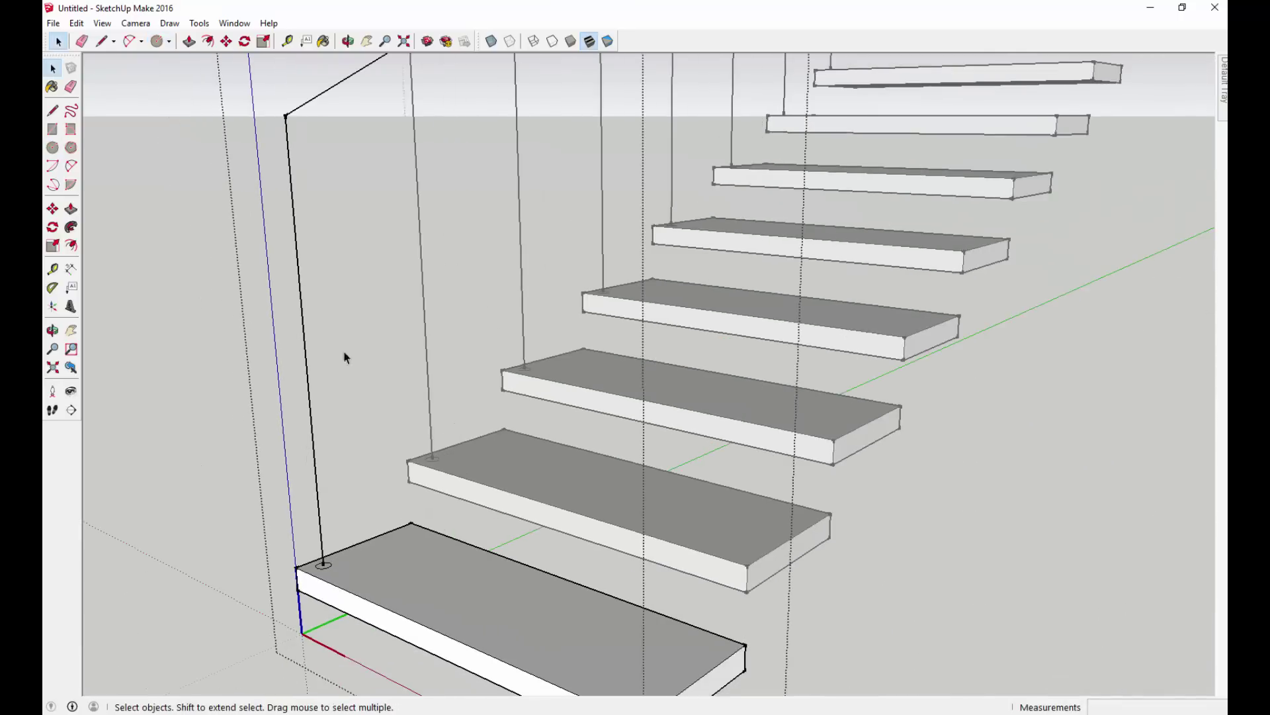
Select the handrail and post lines and Follow Me the circle along them.
{"action": "left_click", "coordinate": [298, 178]}
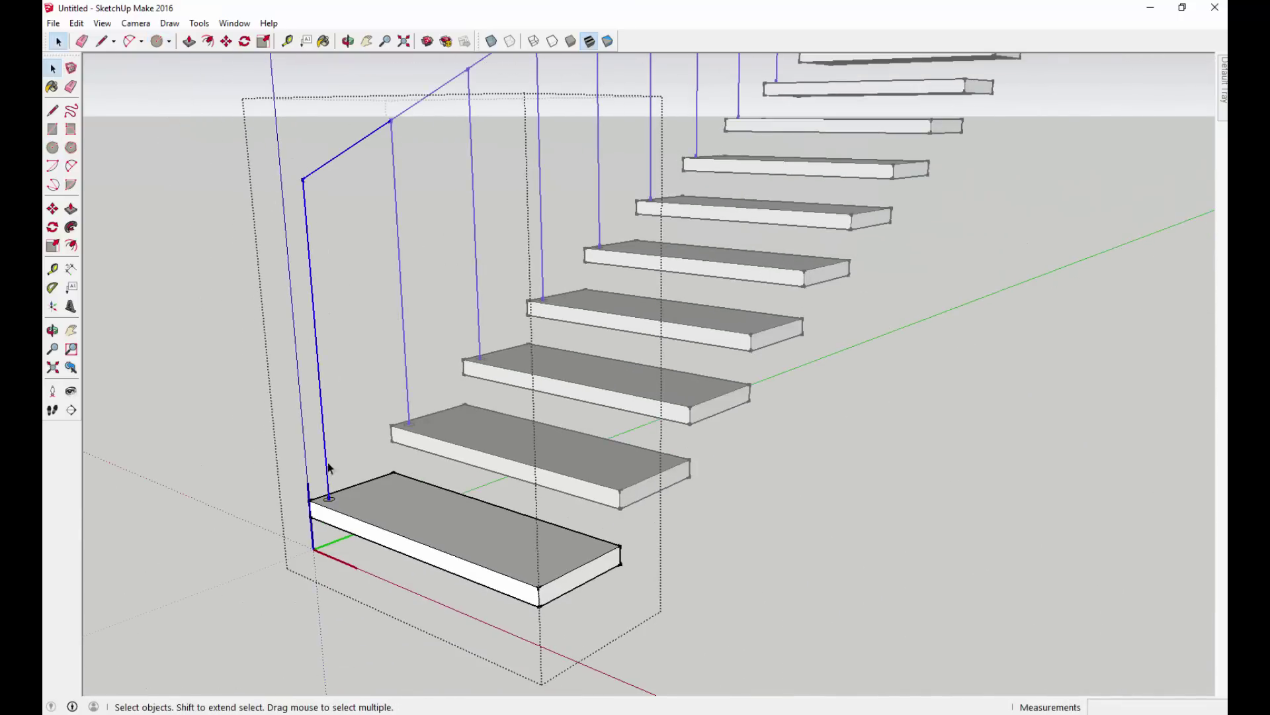
{"action": "scroll", "coordinate": [344, 500], "scroll_direction": "up", "scroll_amount": 5}
{"action": "scroll", "coordinate": [327, 517], "scroll_direction": "up", "scroll_amount": 2}
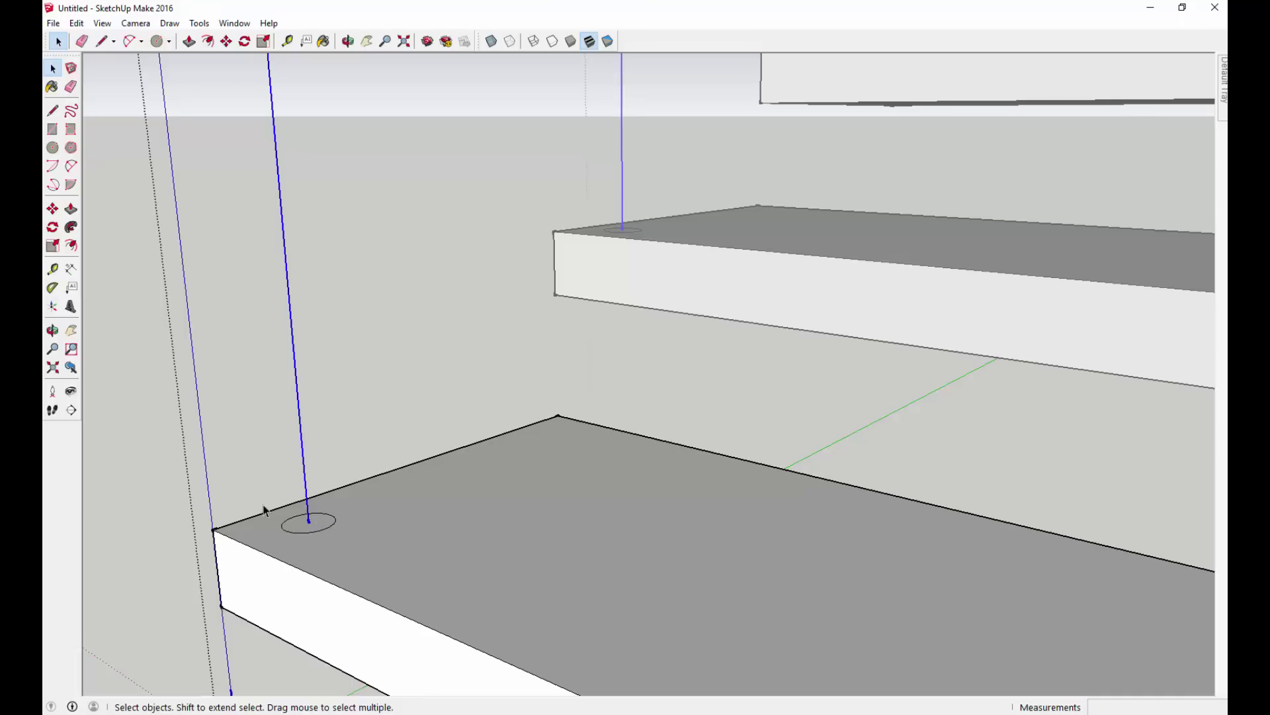
{"action": "scroll", "coordinate": [319, 484], "scroll_direction": "down", "scroll_amount": 1}
{"action": "scroll", "coordinate": [315, 487], "scroll_direction": "down", "scroll_amount": 6}
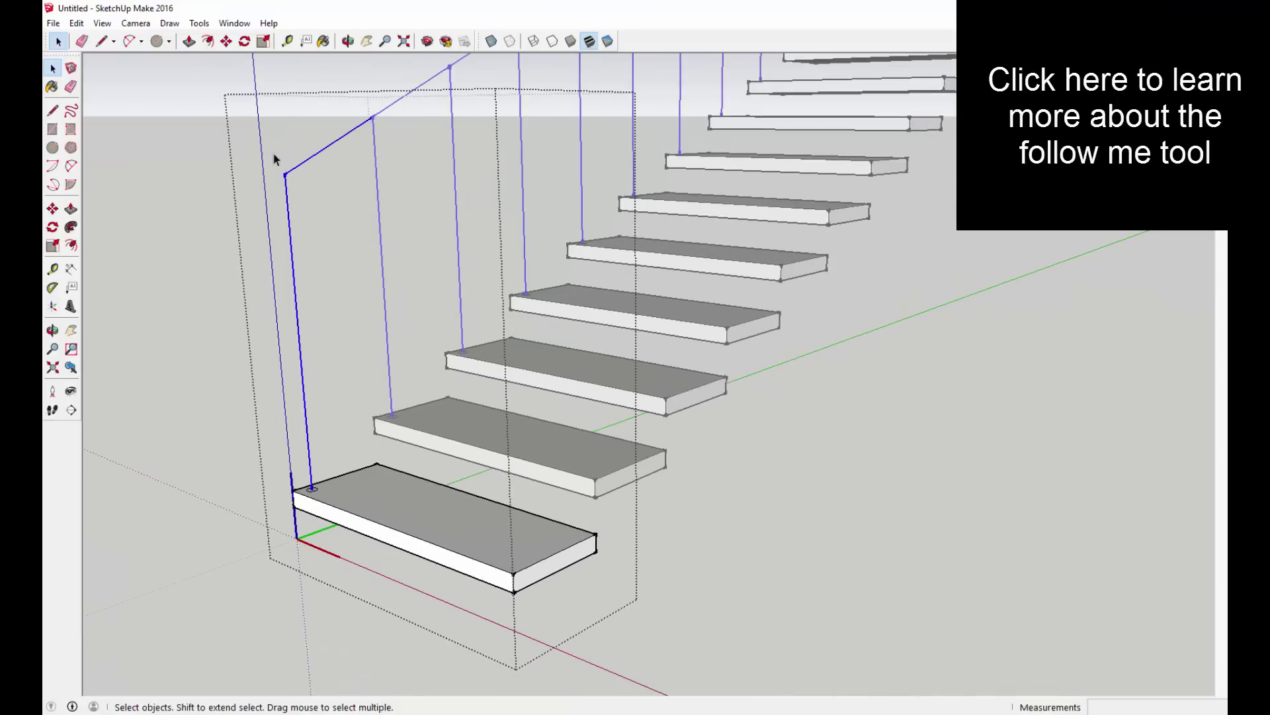
{"action": "left_click", "coordinate": [72, 227]}
{"action": "scroll", "coordinate": [315, 491], "scroll_direction": "up", "scroll_amount": 5}
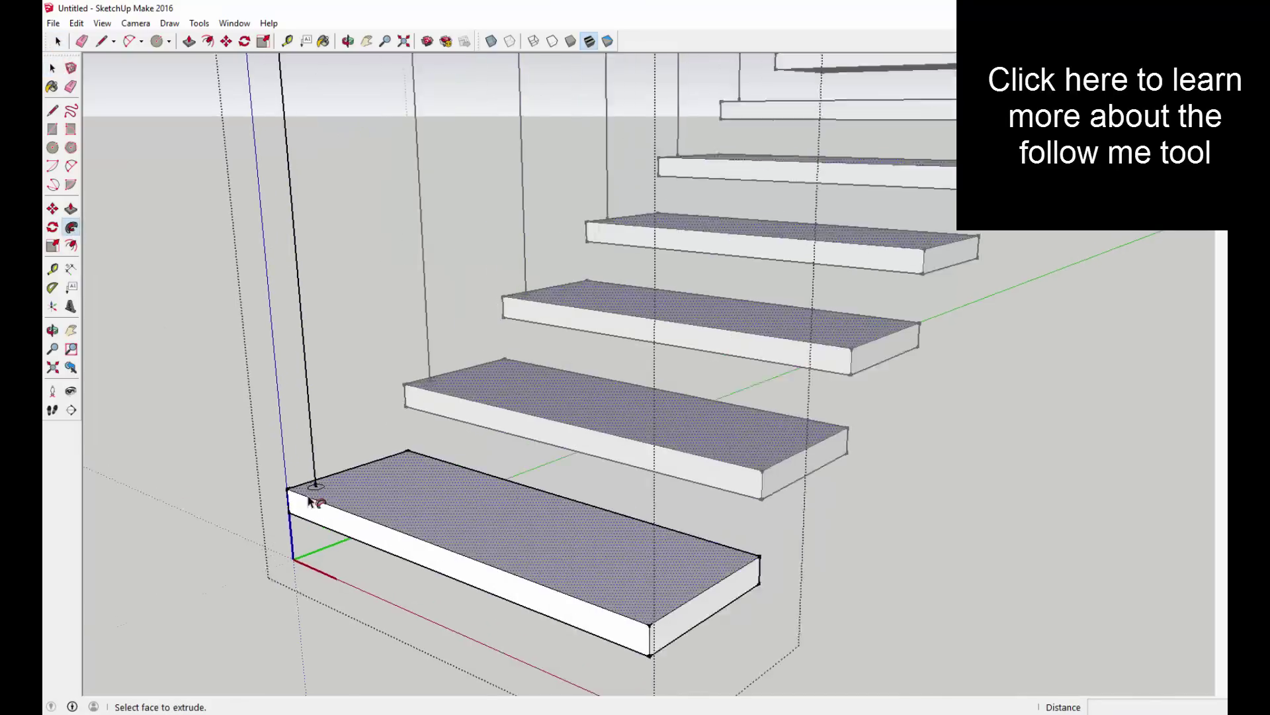
{"action": "scroll", "coordinate": [320, 490], "scroll_direction": "up", "scroll_amount": 2}
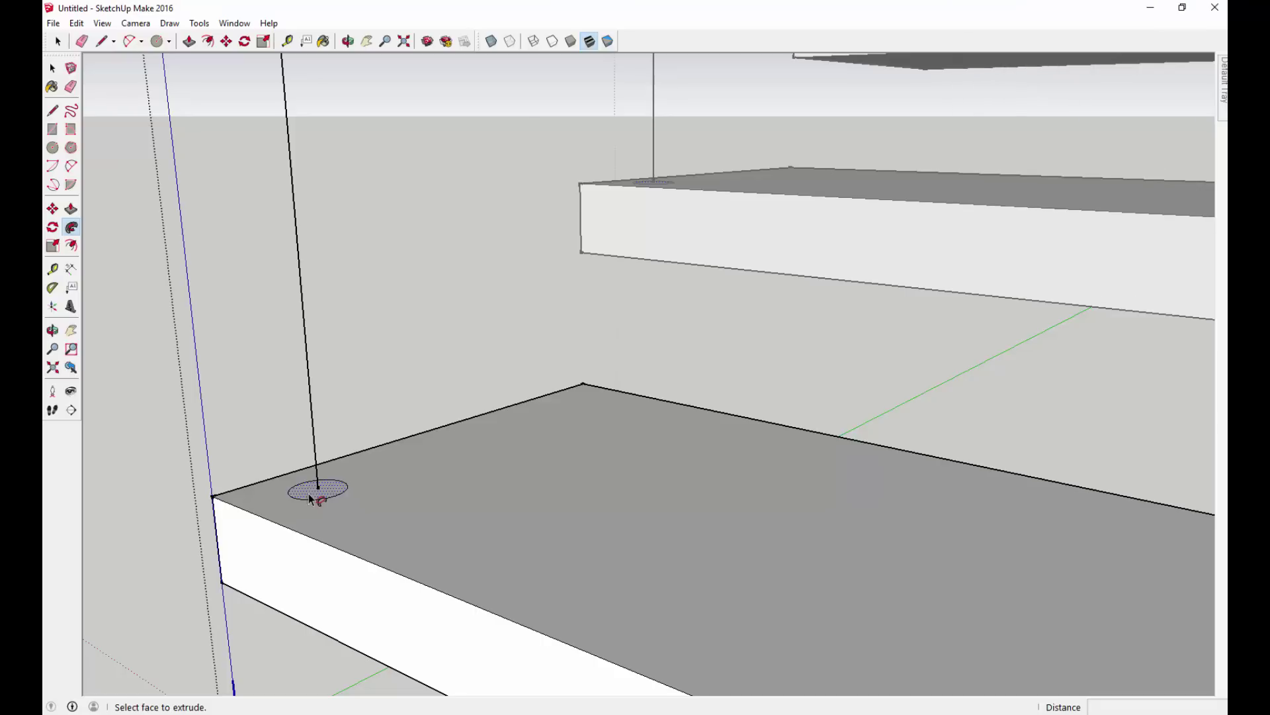
{"action": "left_click", "coordinate": [311, 495]}
{"action": "scroll", "coordinate": [355, 521], "scroll_direction": "down", "scroll_amount": 6}
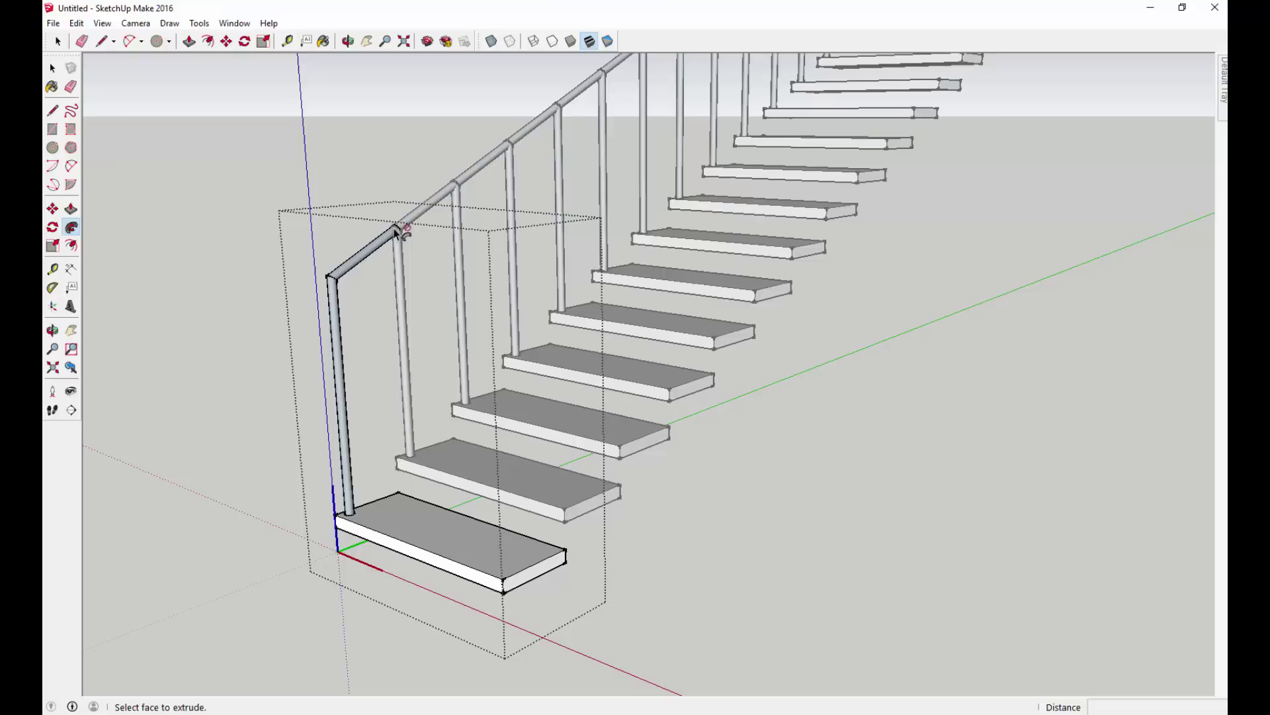
{"action": "scroll", "coordinate": [368, 353], "scroll_direction": "down", "scroll_amount": 2}
{"action": "scroll", "coordinate": [368, 352], "scroll_direction": "down", "scroll_amount": 2}
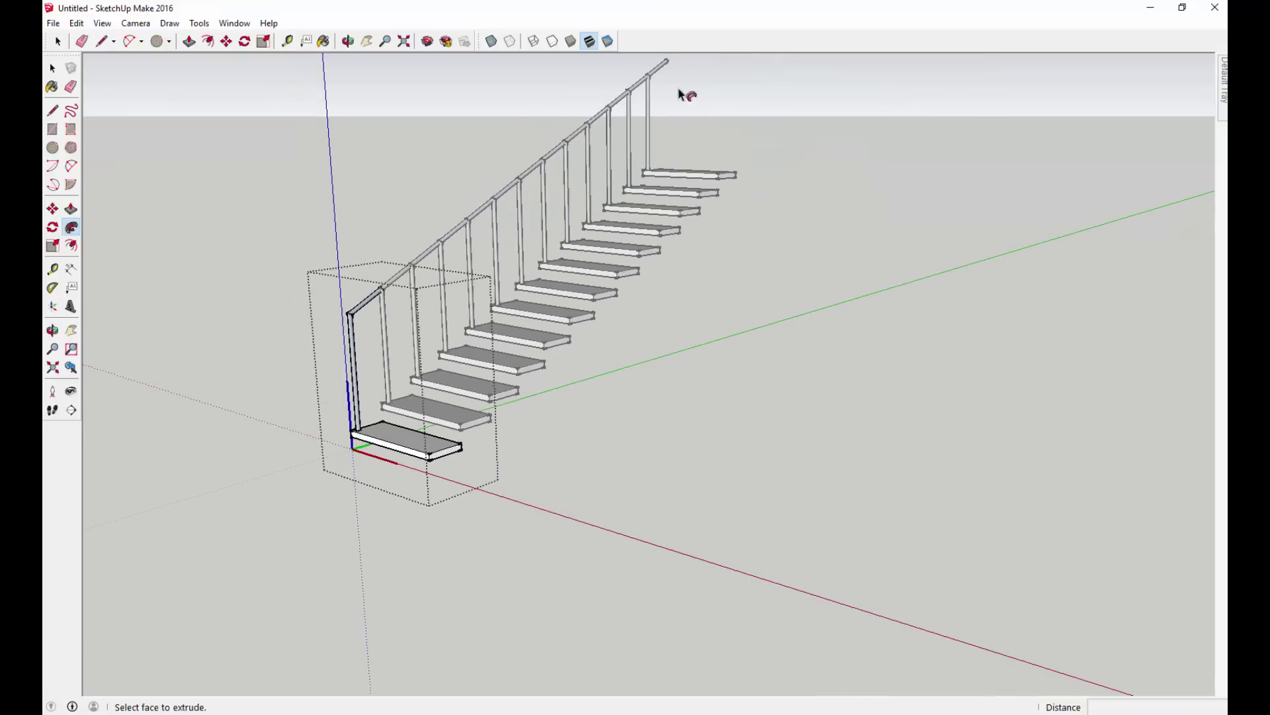
Select the whole railing and apply Reverse Faces.
{"action": "scroll", "coordinate": [375, 331], "scroll_direction": "up", "scroll_amount": 5}
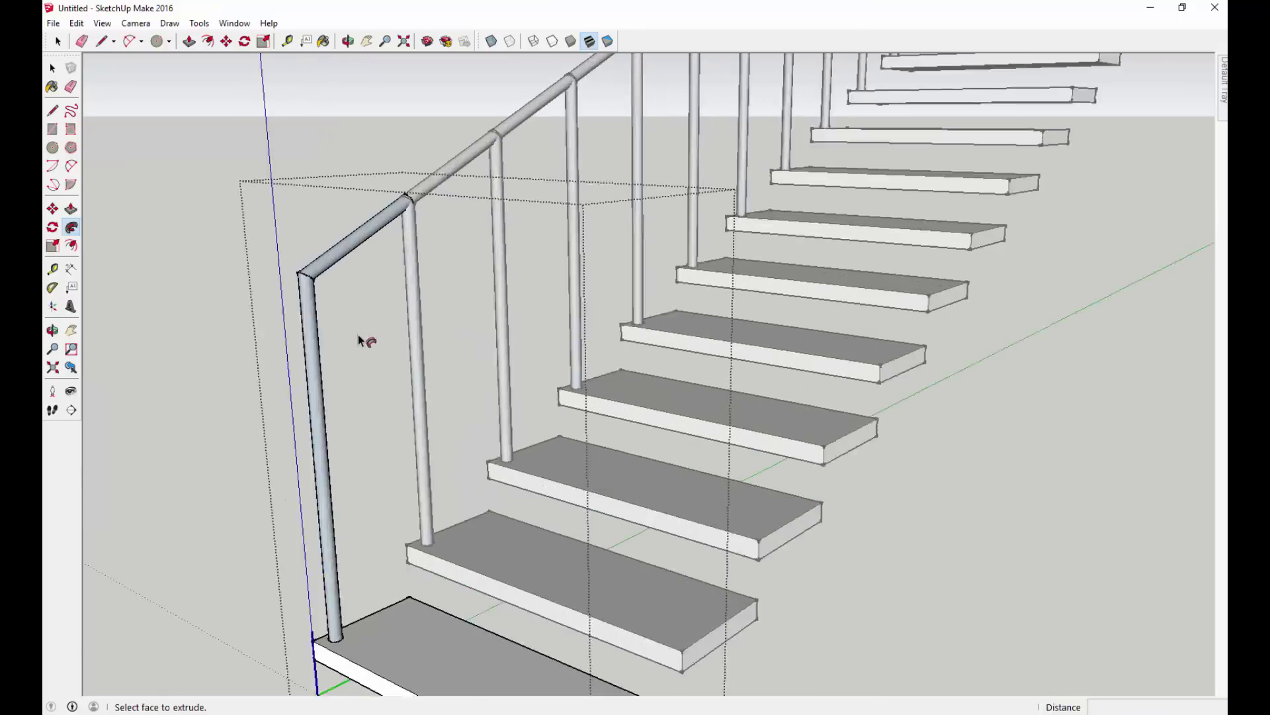
{"action": "key", "text": "space"}
{"action": "left_click_drag", "start_coordinate": [329, 291], "coordinate": [255, 213]}
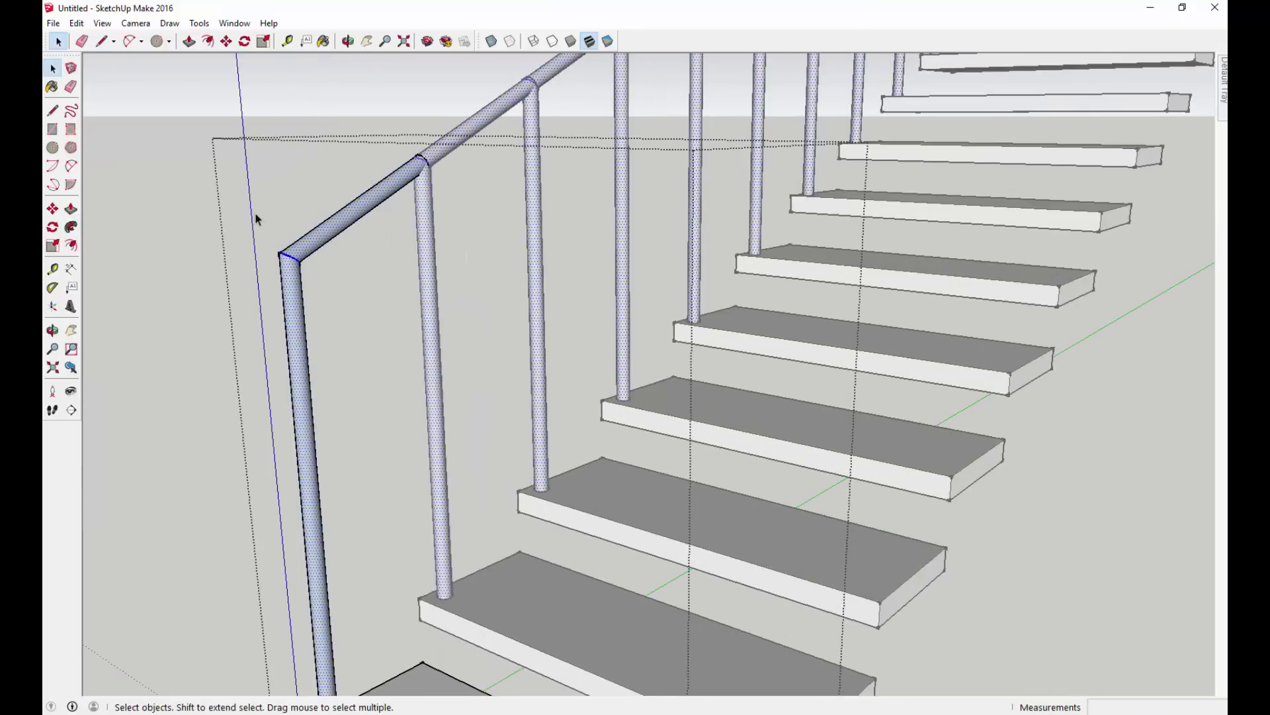
{"action": "right_click", "coordinate": [305, 253]}
{"action": "left_click", "coordinate": [360, 403]}
{"action": "scroll", "coordinate": [306, 272], "scroll_direction": "down", "scroll_amount": 2}
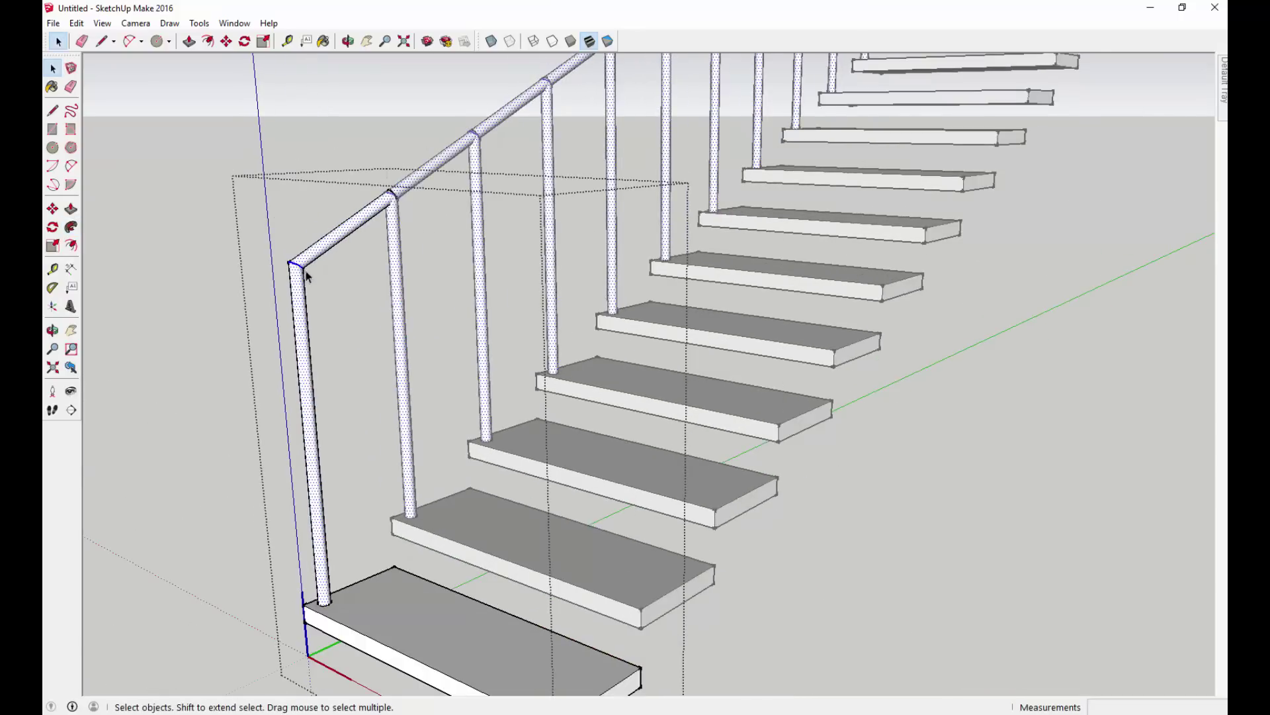
{"action": "scroll", "coordinate": [297, 231], "scroll_direction": "down", "scroll_amount": 2}
{"action": "left_click", "coordinate": [319, 271]}
Reselect the railing and reverse faces twice until the tubes show white fronts.
{"action": "left_click_drag", "start_coordinate": [324, 291], "coordinate": [263, 211]}
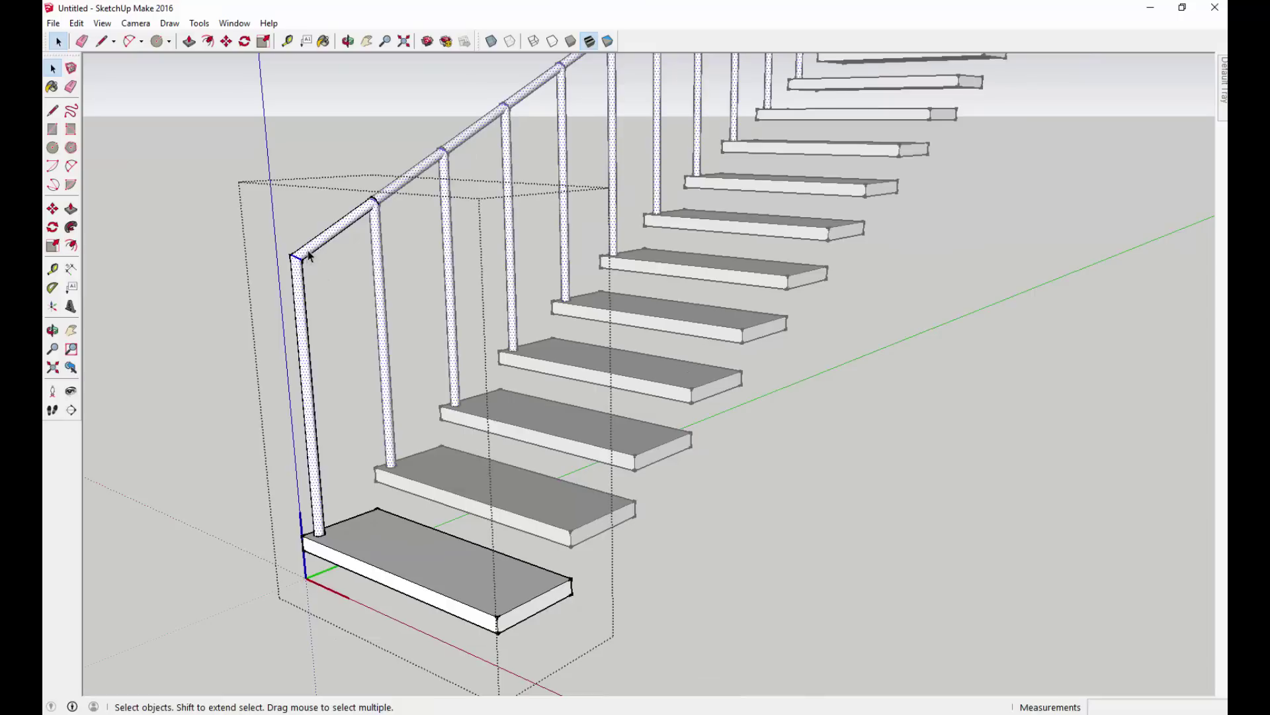
{"action": "right_click", "coordinate": [310, 254]}
{"action": "left_click", "coordinate": [368, 405]}
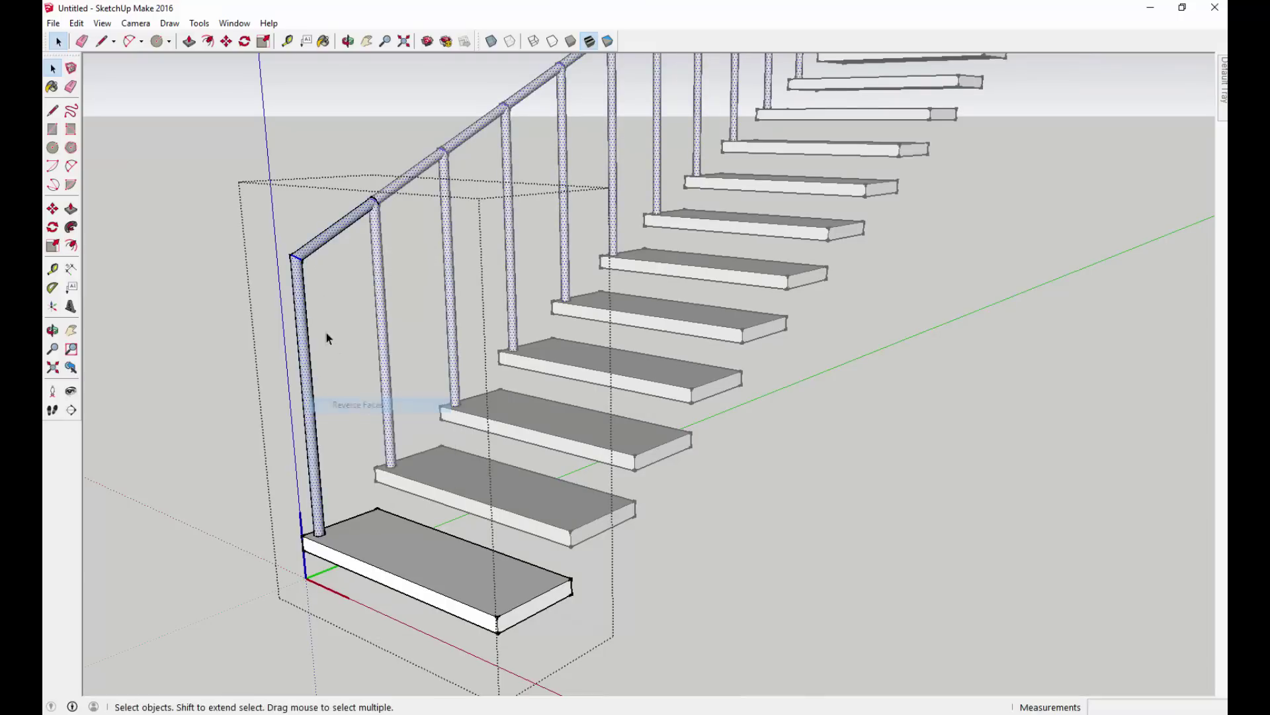
{"action": "right_click", "coordinate": [315, 251]}
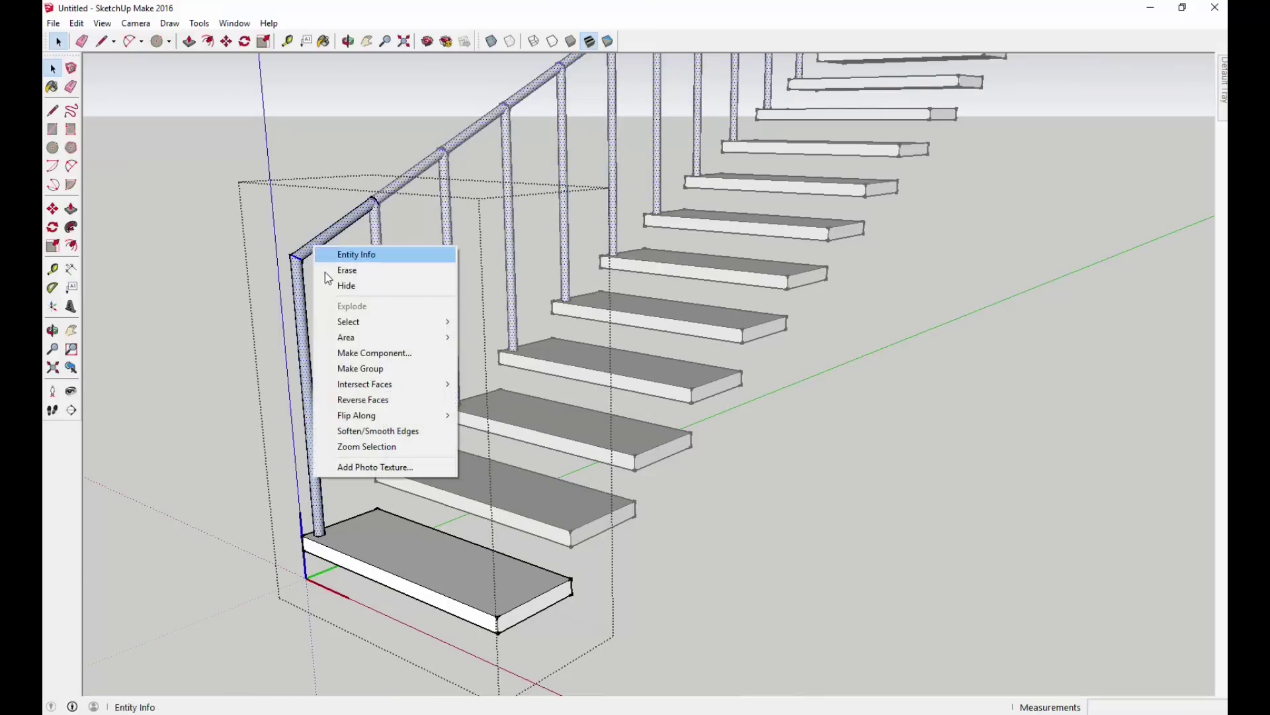
{"action": "left_click", "coordinate": [354, 401]}
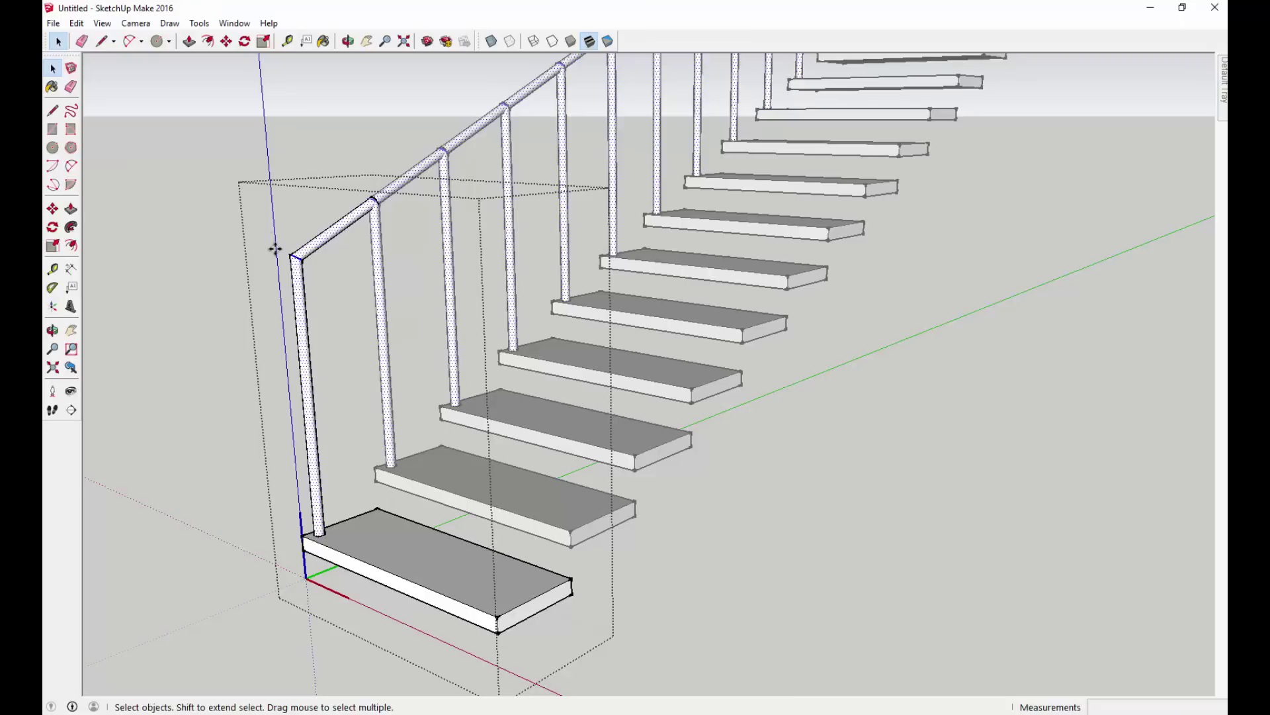
Copy the railing from the first post's foot to the bottom tread's far end.
{"action": "key", "text": "m"}
{"action": "scroll", "coordinate": [323, 497], "scroll_direction": "up", "scroll_amount": 5}
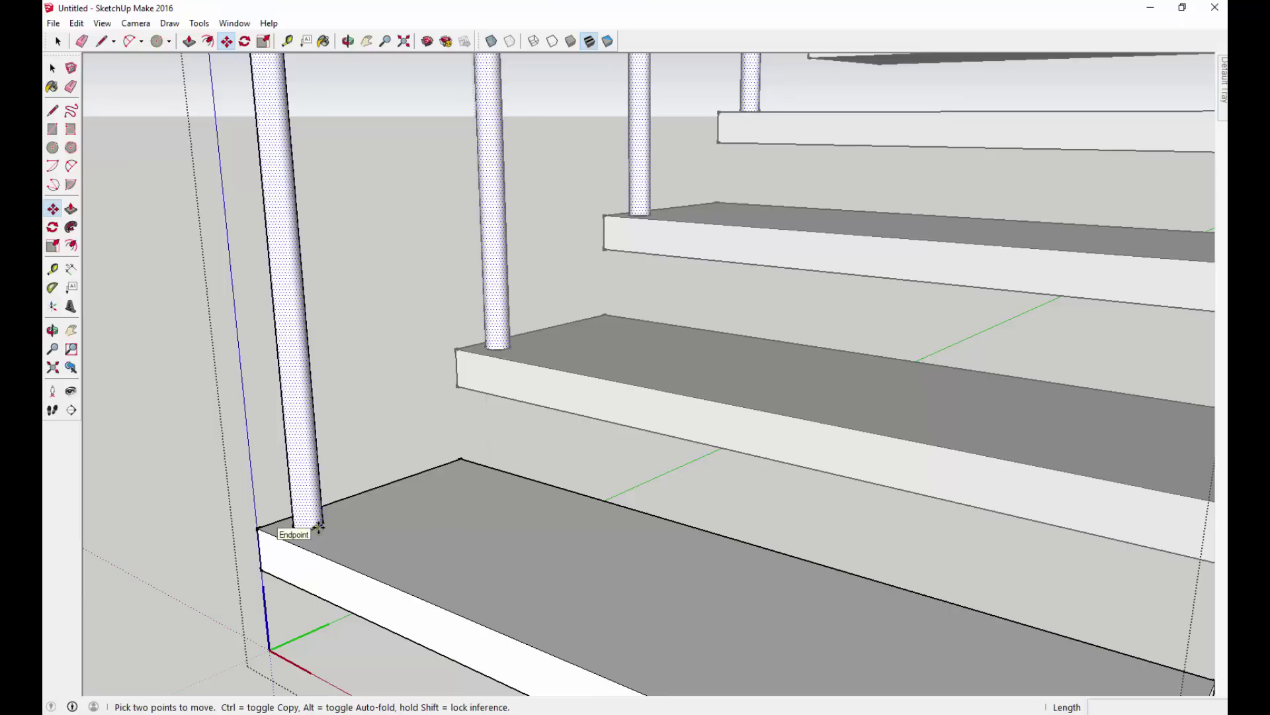
{"action": "left_click", "coordinate": [320, 527]}
{"action": "scroll", "coordinate": [426, 571], "scroll_direction": "down", "scroll_amount": 4}
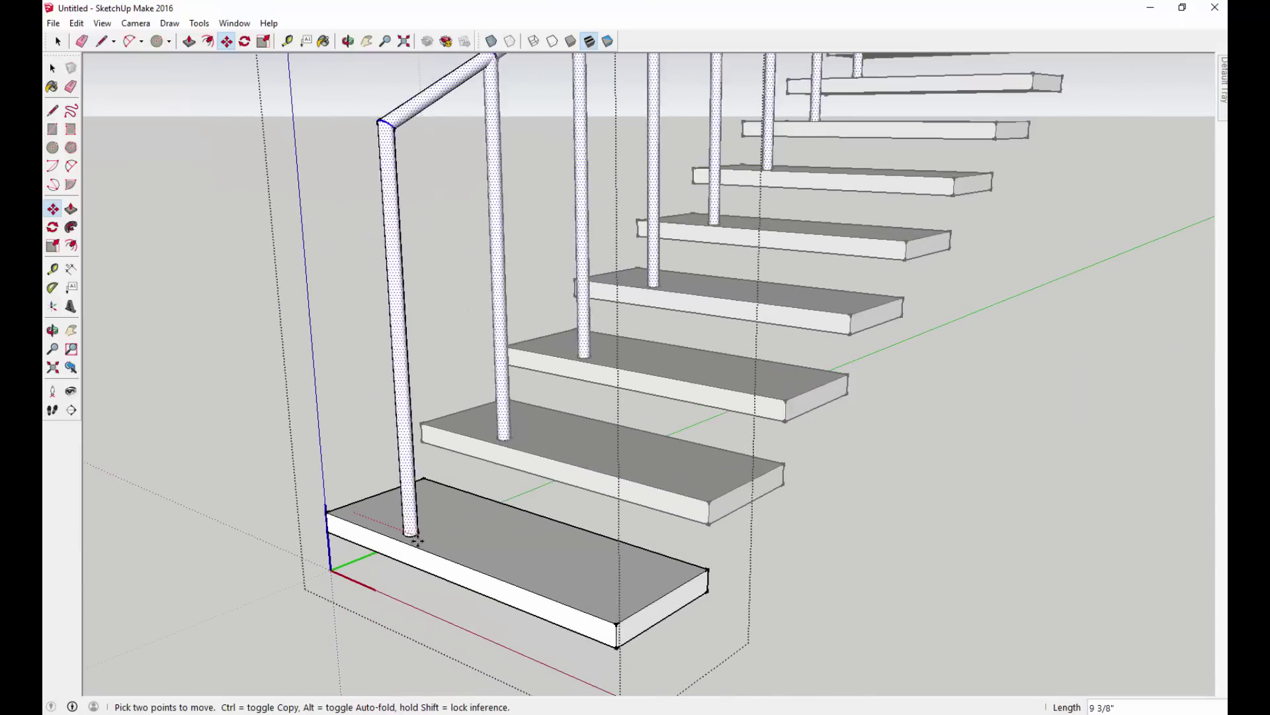
{"action": "key", "text": "ctrl"}
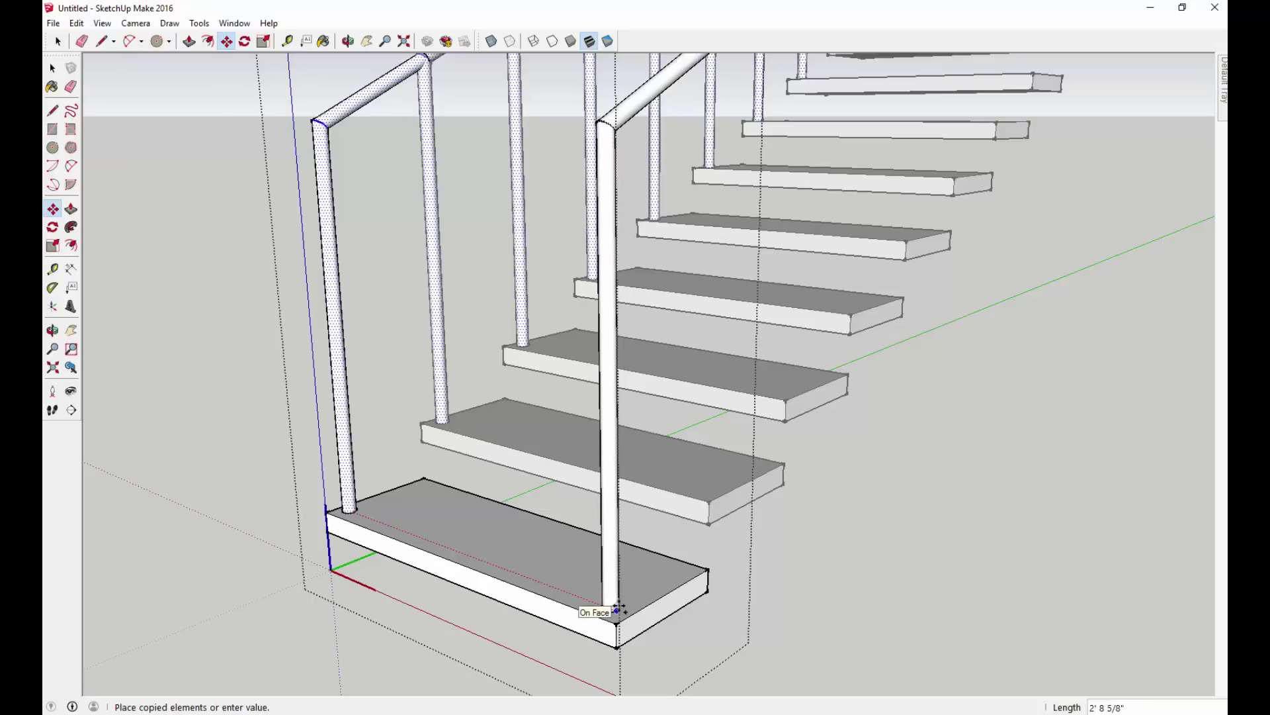
{"action": "left_click", "coordinate": [617, 609]}
{"action": "type", "text": "12x"}
{"action": "key", "text": "Return"}
{"action": "scroll", "coordinate": [546, 515], "scroll_direction": "down", "scroll_amount": 5}
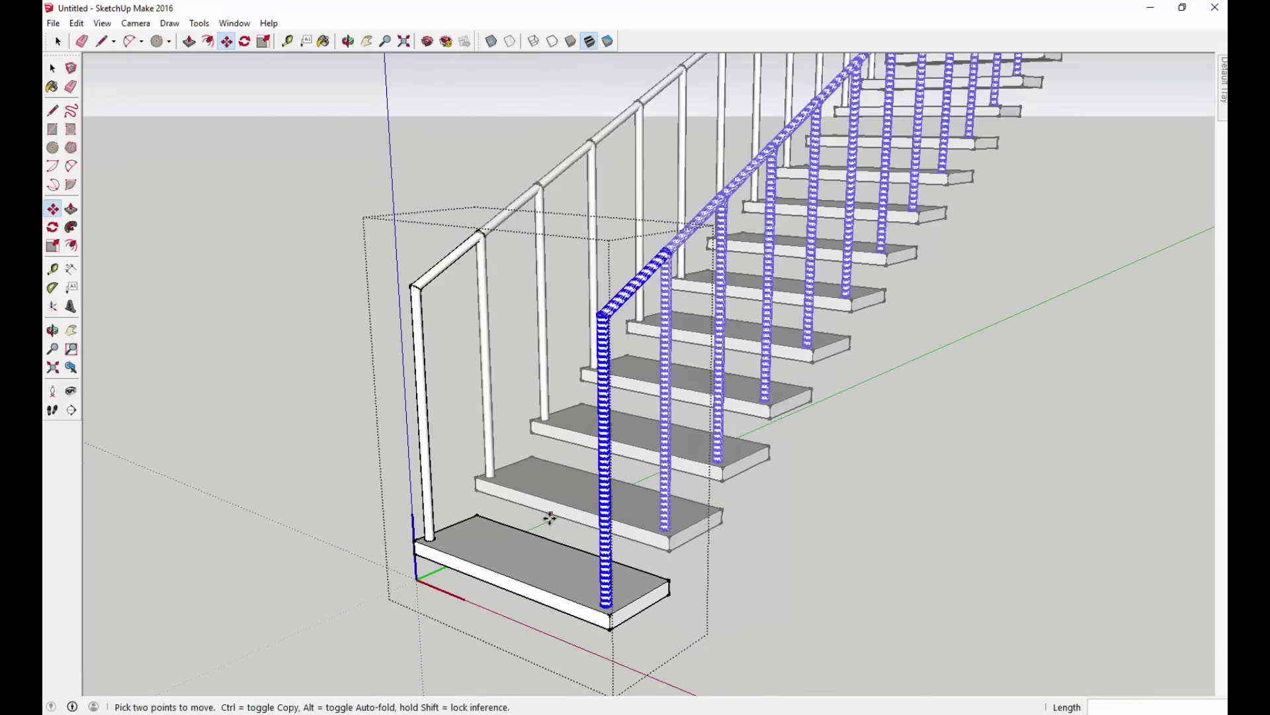
{"action": "key", "text": "space"}
{"action": "left_click", "coordinate": [762, 466]}
{"action": "scroll", "coordinate": [744, 467], "scroll_direction": "up", "scroll_amount": 3}
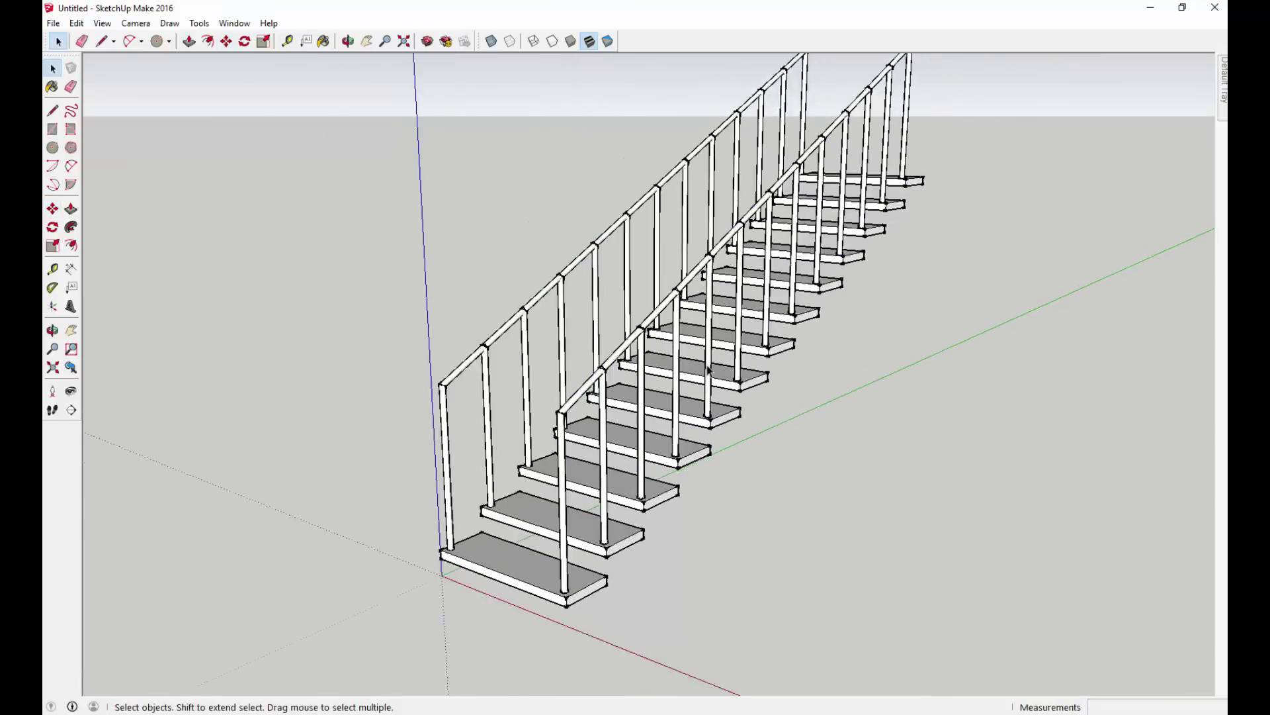
{"action": "middle_click_drag", "start_coordinate": [627, 407], "coordinate": [586, 371]}
{"action": "scroll", "coordinate": [589, 371], "scroll_direction": "down", "scroll_amount": 1}
{"action": "scroll", "coordinate": [621, 208], "scroll_direction": "up", "scroll_amount": 1}
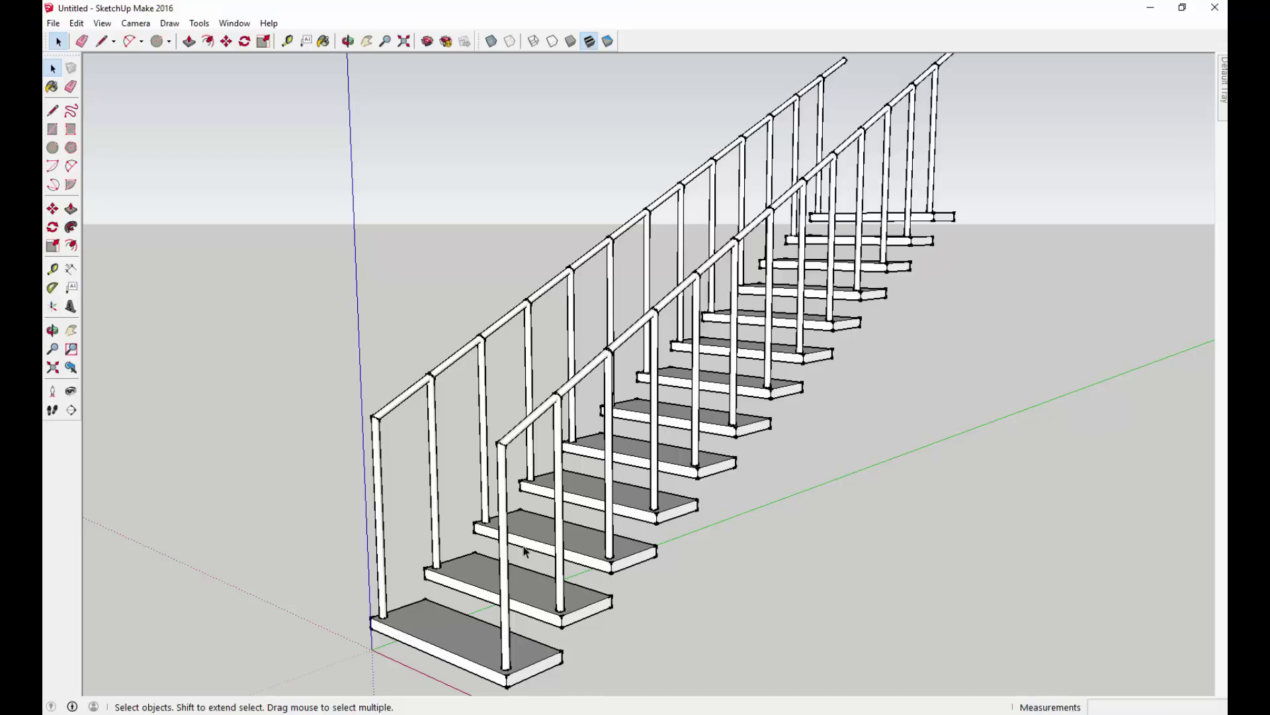
{"action": "scroll", "coordinate": [473, 449], "scroll_direction": "up", "scroll_amount": 1}
{"action": "scroll", "coordinate": [535, 599], "scroll_direction": "up", "scroll_amount": 1}
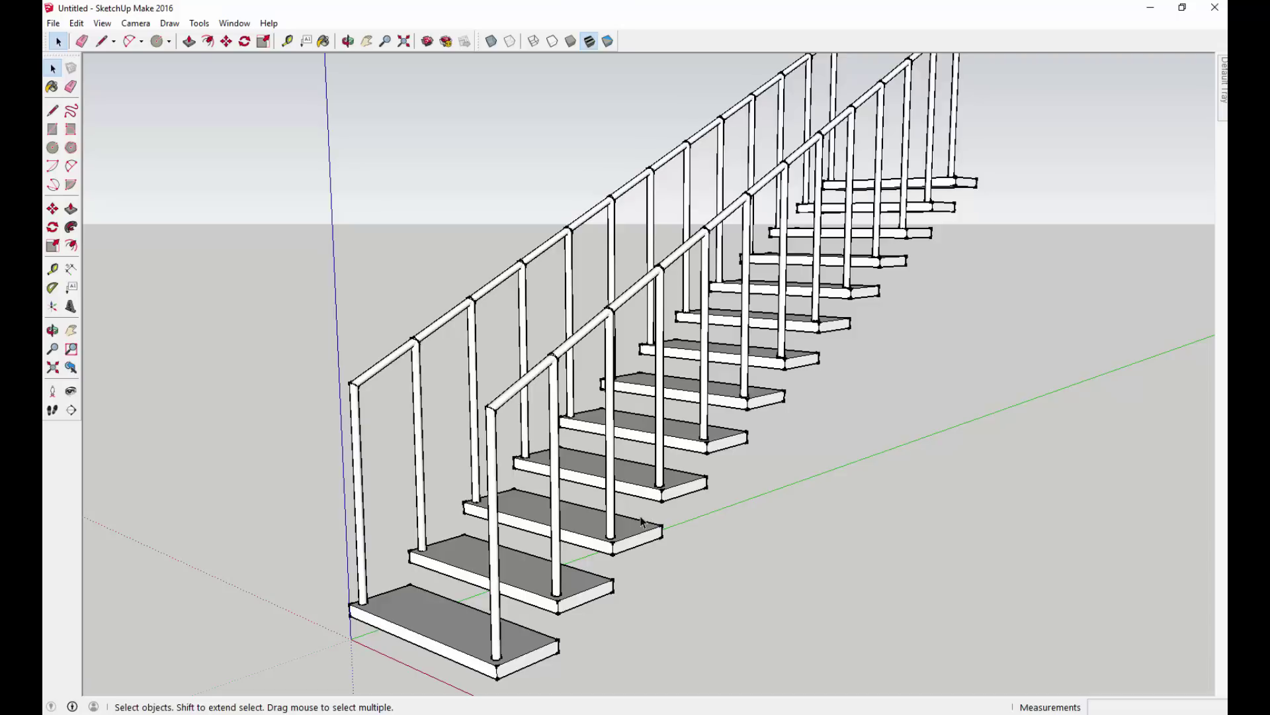
{"action": "scroll", "coordinate": [611, 525], "scroll_direction": "down", "scroll_amount": 2}
{"action": "middle_click_drag", "start_coordinate": [699, 473], "coordinate": [701, 419]}
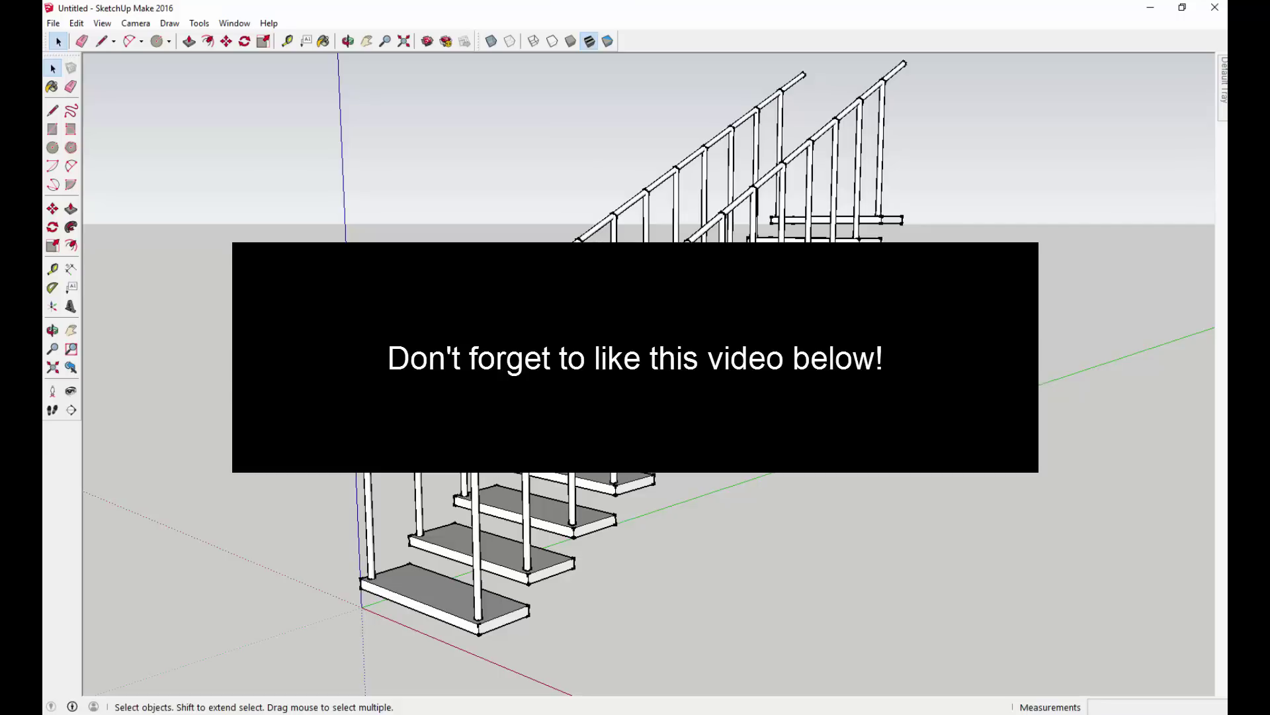
{"action": "middle_click_drag", "start_coordinate": [635, 358], "coordinate": [615, 362]}
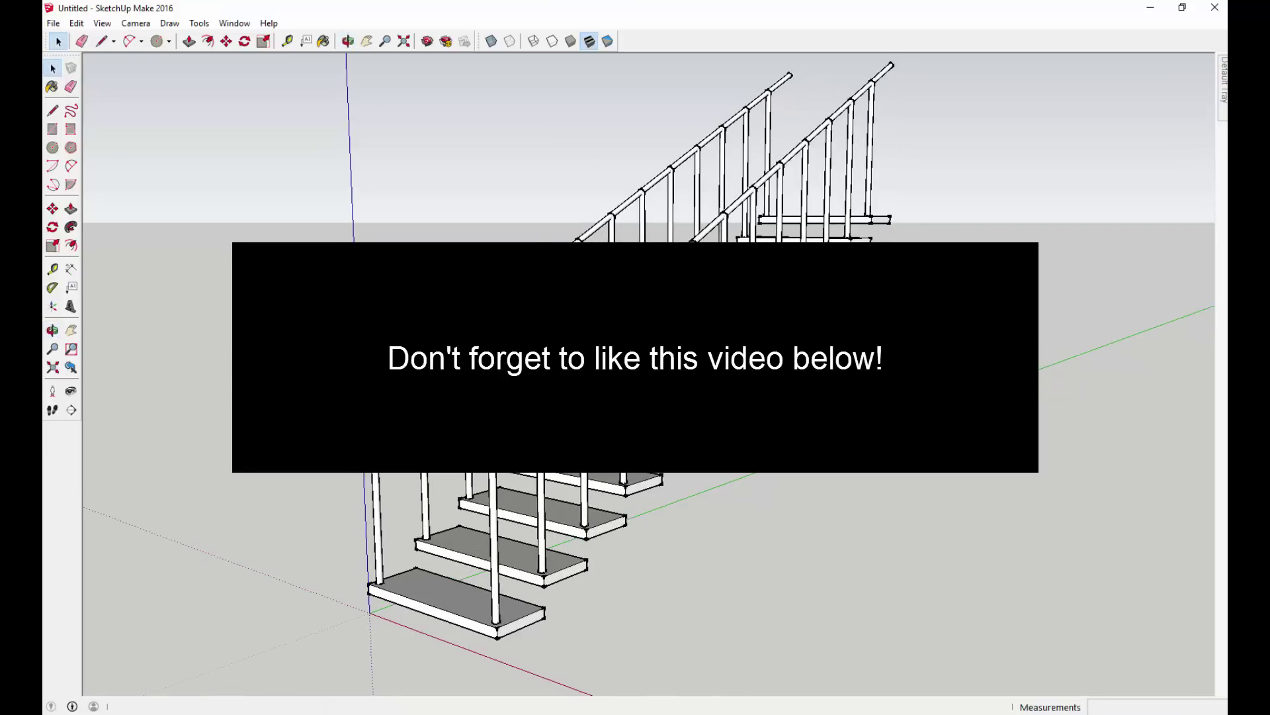
{"action": "scroll", "coordinate": [635, 357], "scroll_direction": "up", "scroll_amount": 5}
{"action": "scroll", "coordinate": [635, 357], "scroll_direction": "down", "scroll_amount": 3}
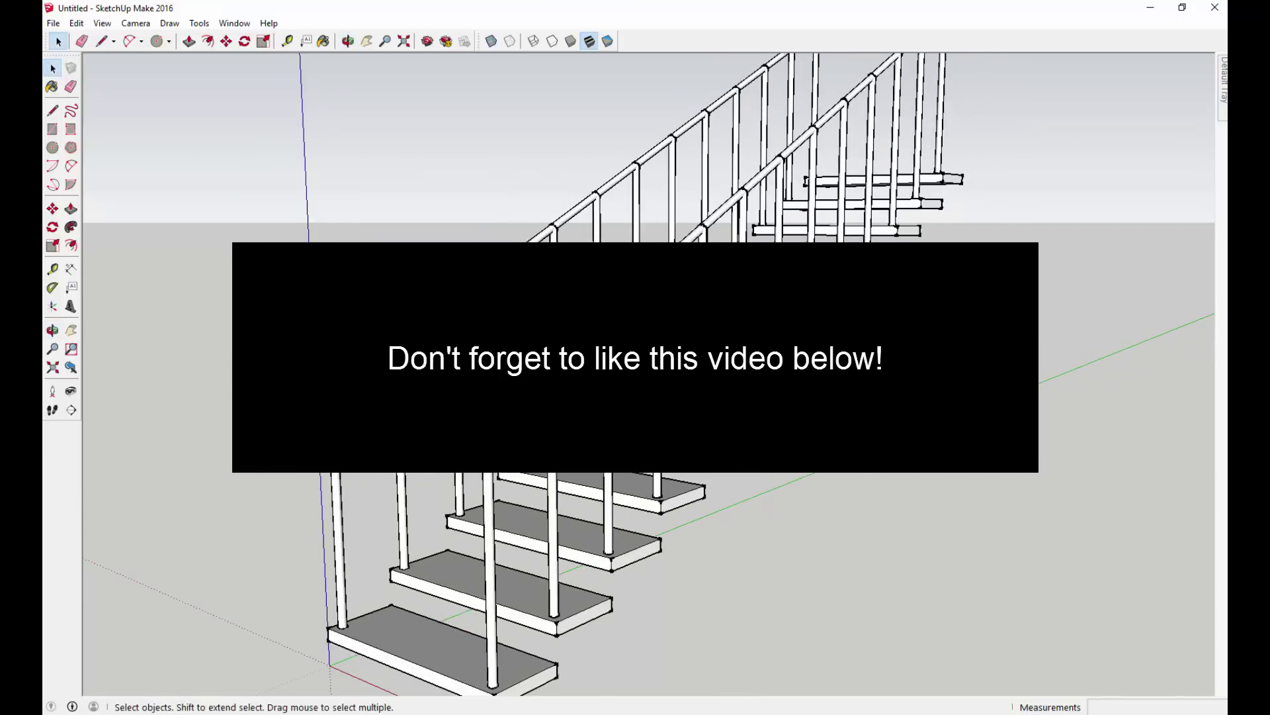